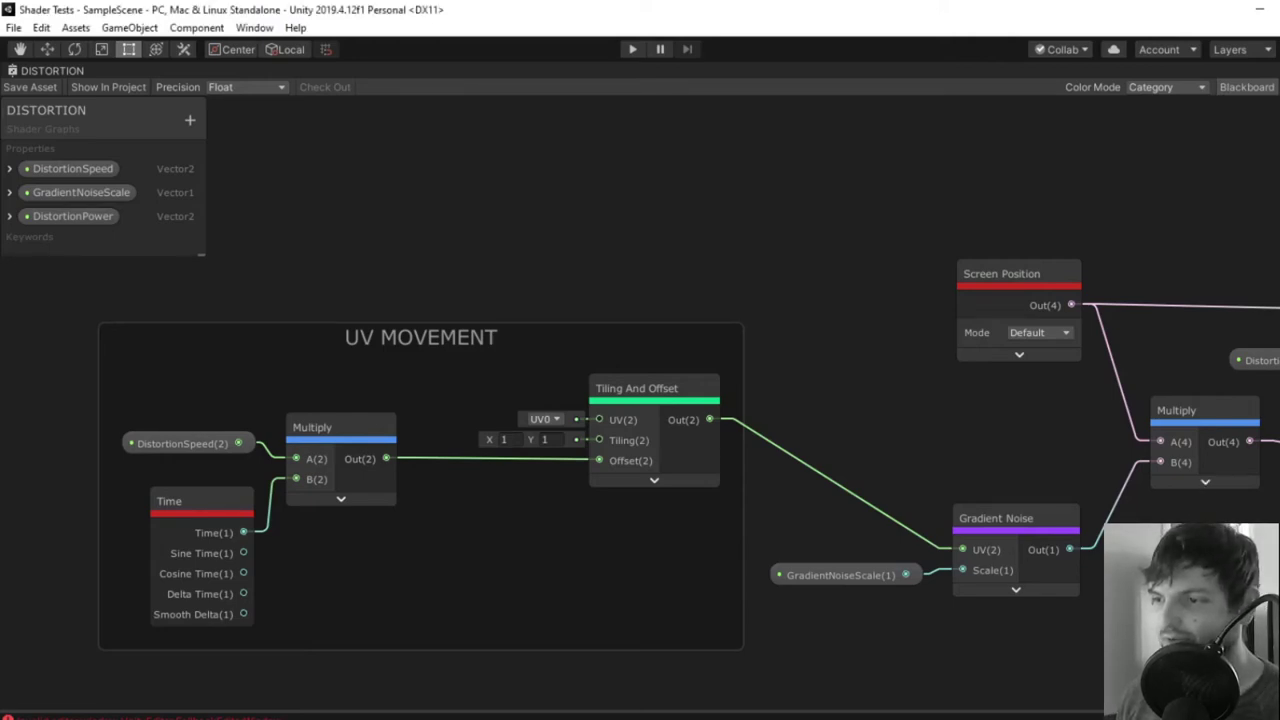
# Enable the Depth Texture and Opaque Texture options on the urp asset in the Render Pipeline folder.
pyautogui.moveTo(1217, 572); pyautogui.dragTo(326, 605, button='middle')
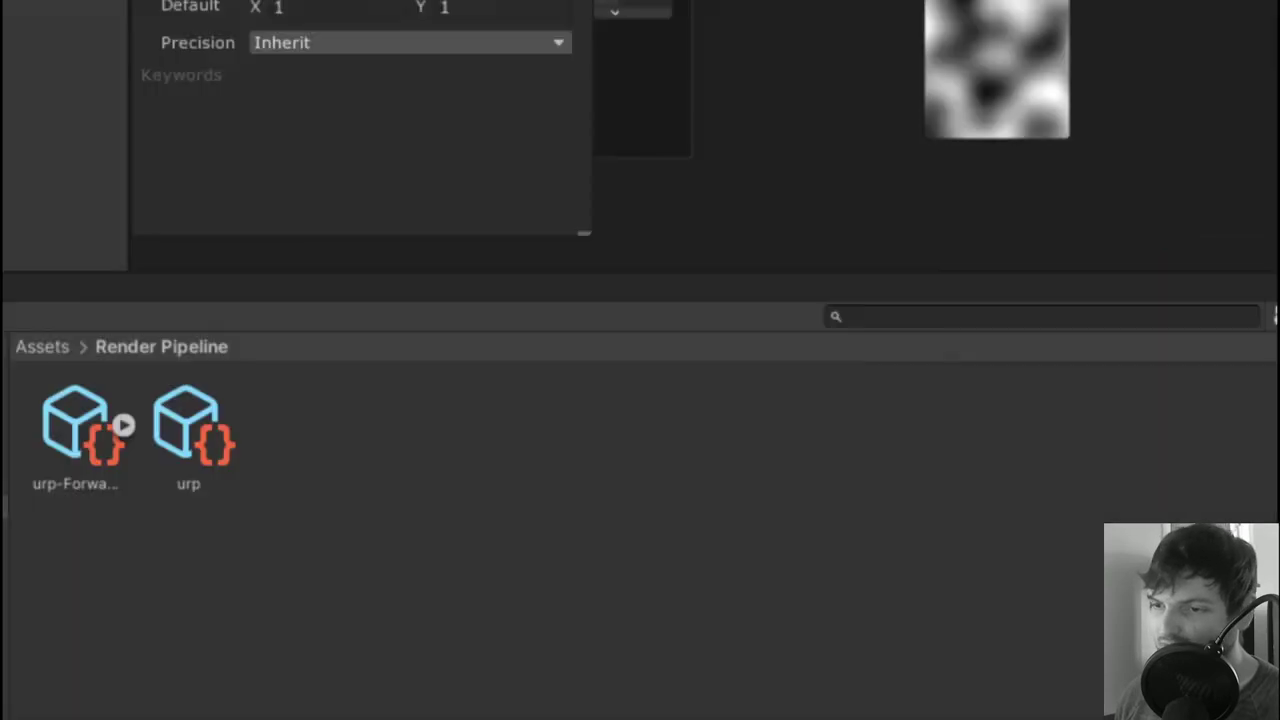
pyautogui.click(188, 457)
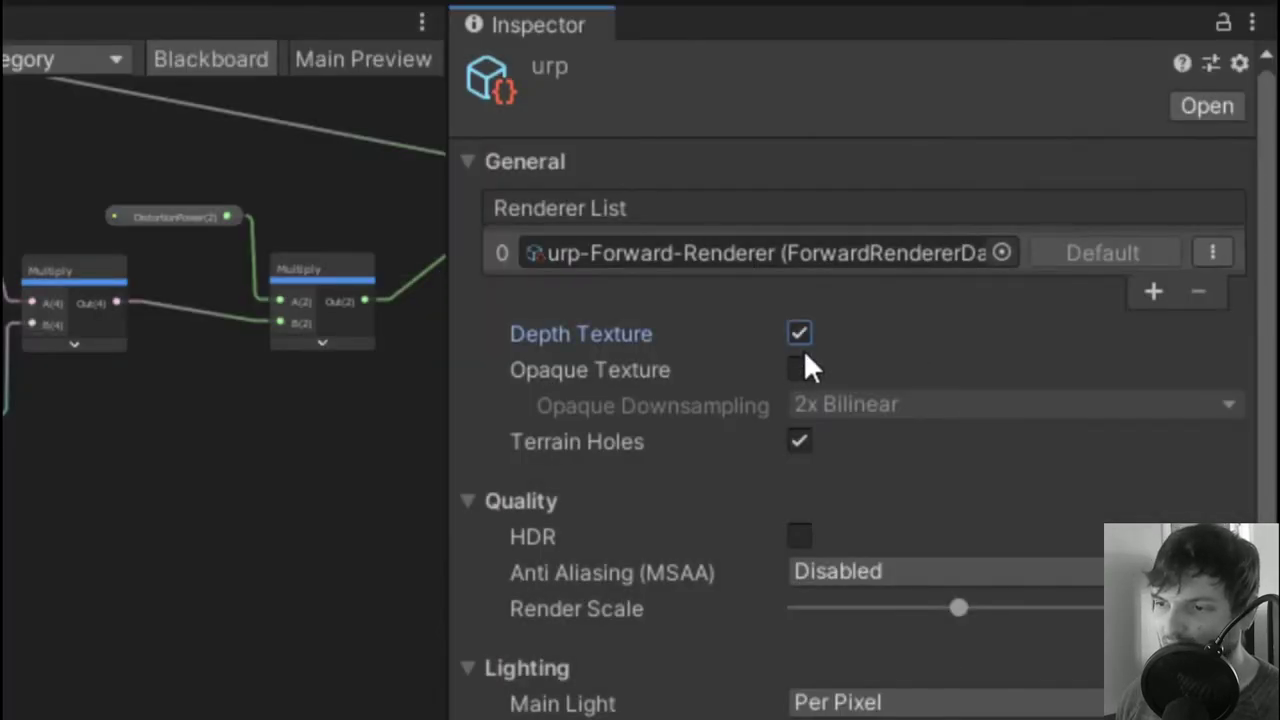
pyautogui.click(800, 369)
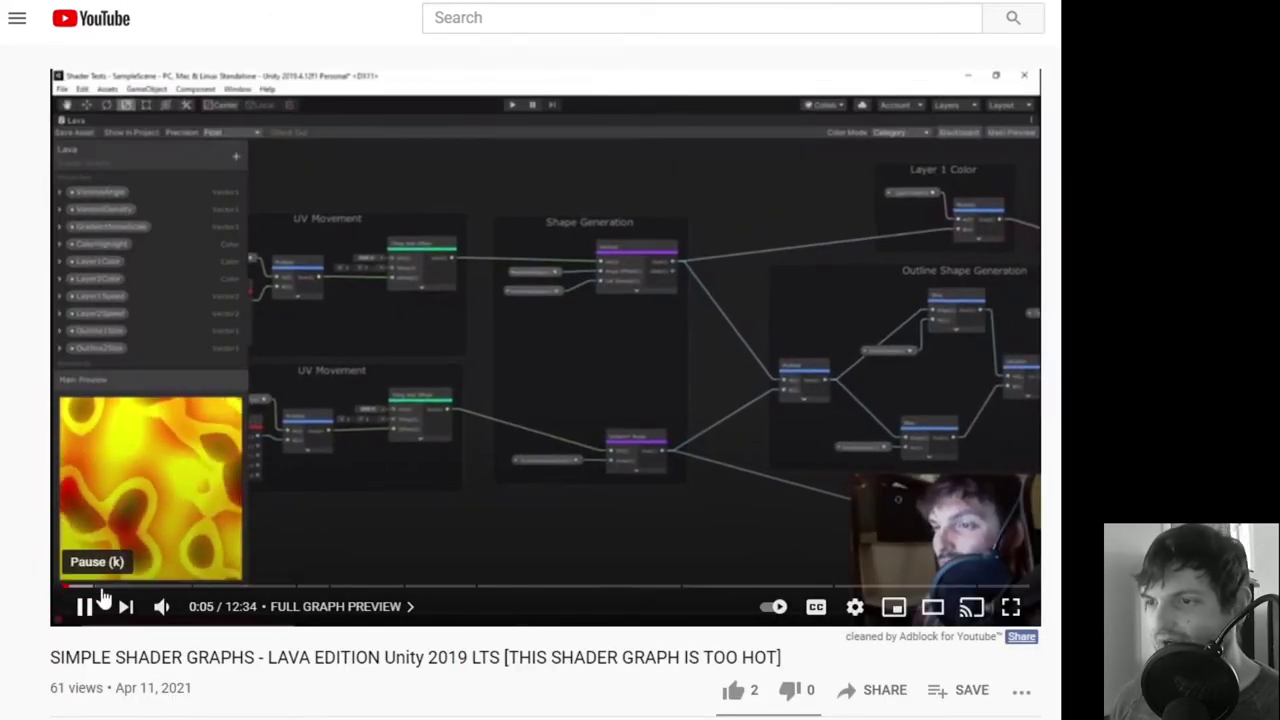
# Switch to YouTube and show the full description of the lava shader graph video.
pyautogui.scroll(-3, 311, 583)
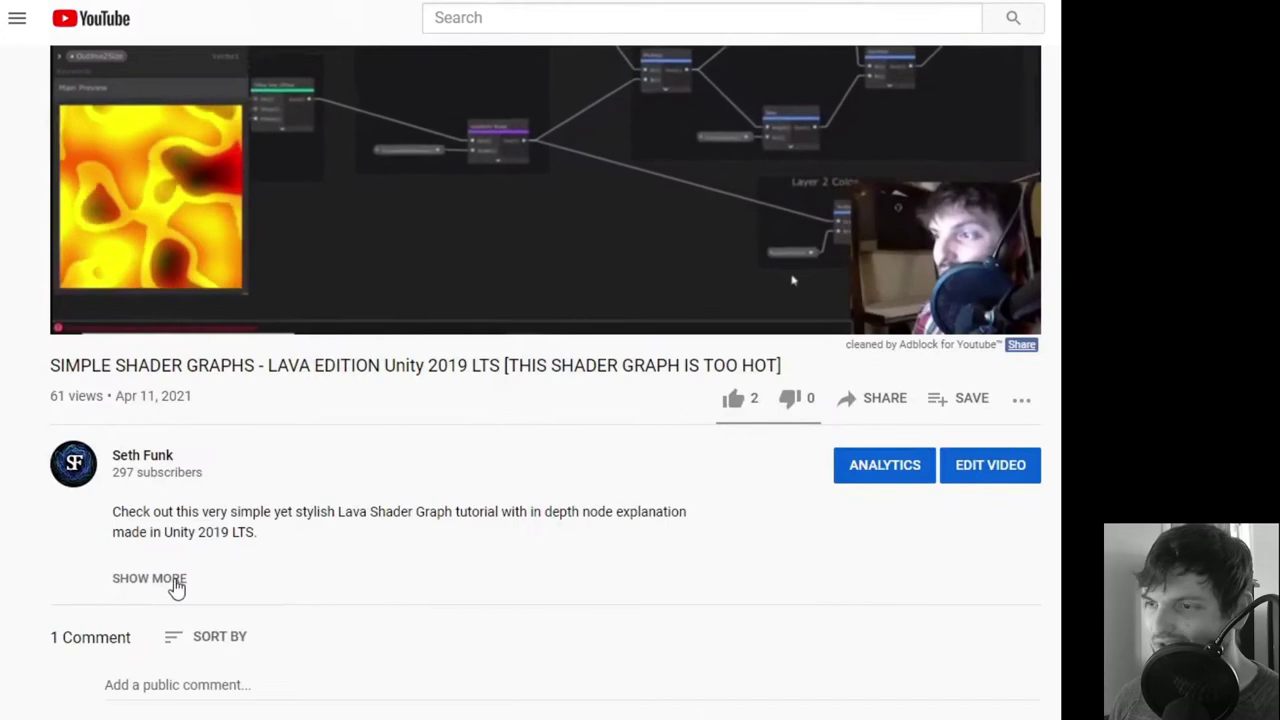
pyautogui.click(165, 579)
pyautogui.click(128, 616)
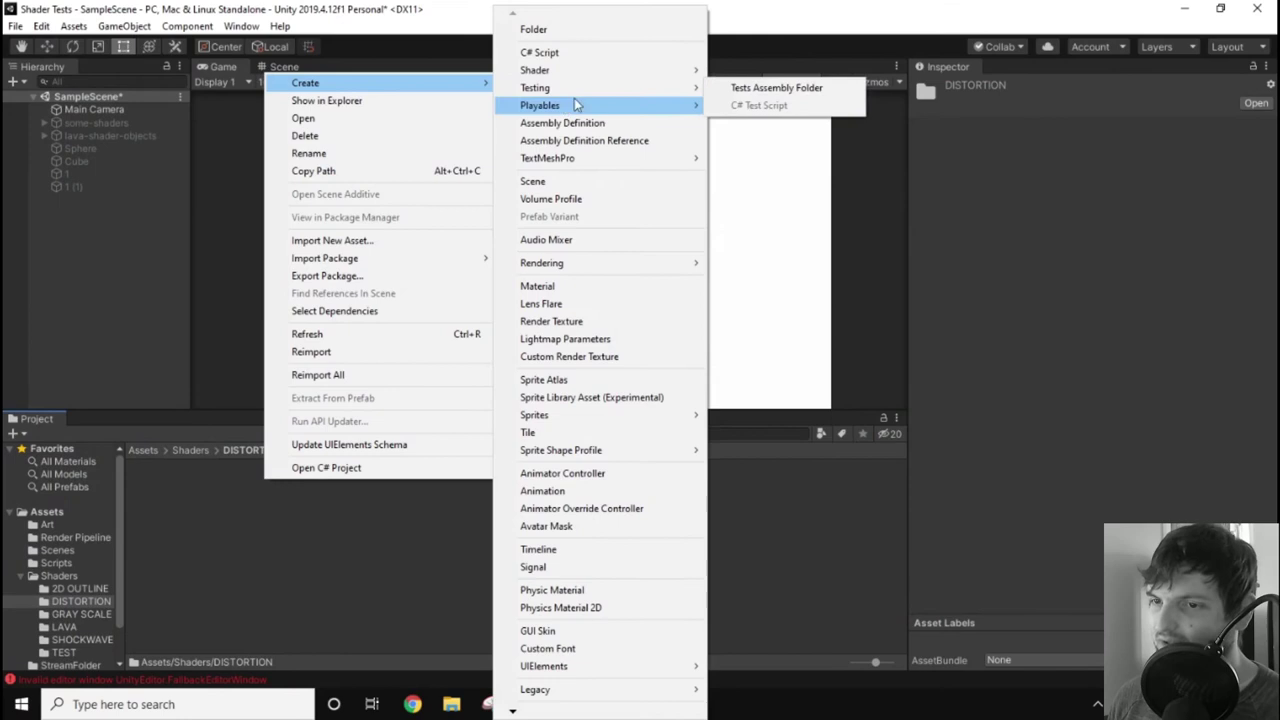
# In Unity, create a 2D Sprite Unlit shader graph named DISTORTION in the DISTORTION folder.
pyautogui.moveTo(580, 70)
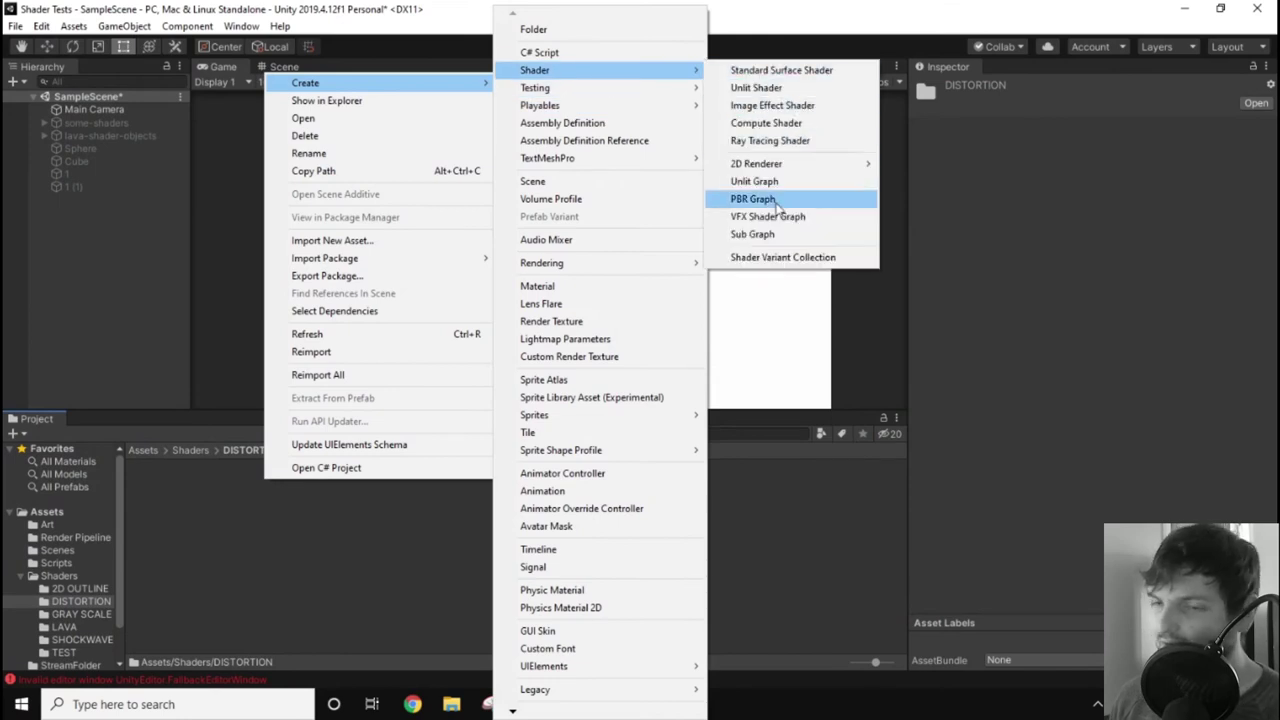
pyautogui.moveTo(800, 164)
pyautogui.click(940, 182)
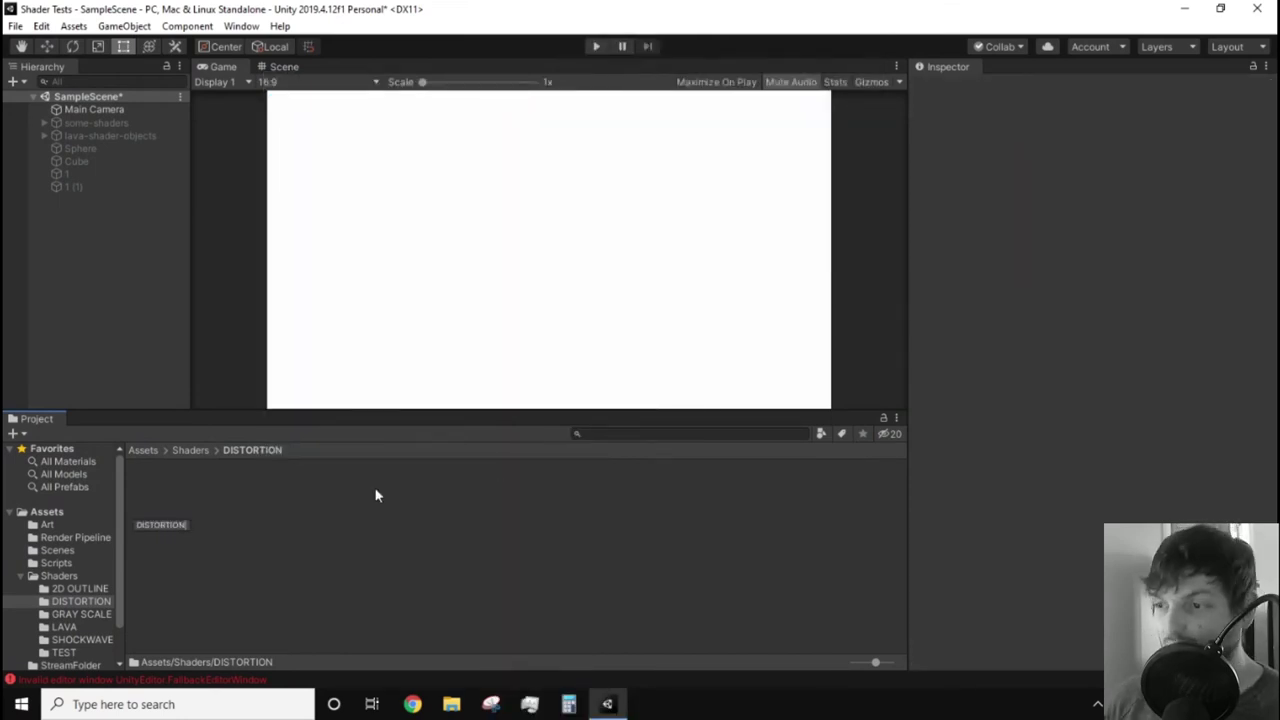
# Create a material from the DISTORTION shader graph and name it DISTORTION.
pyautogui.rightClick(158, 500)
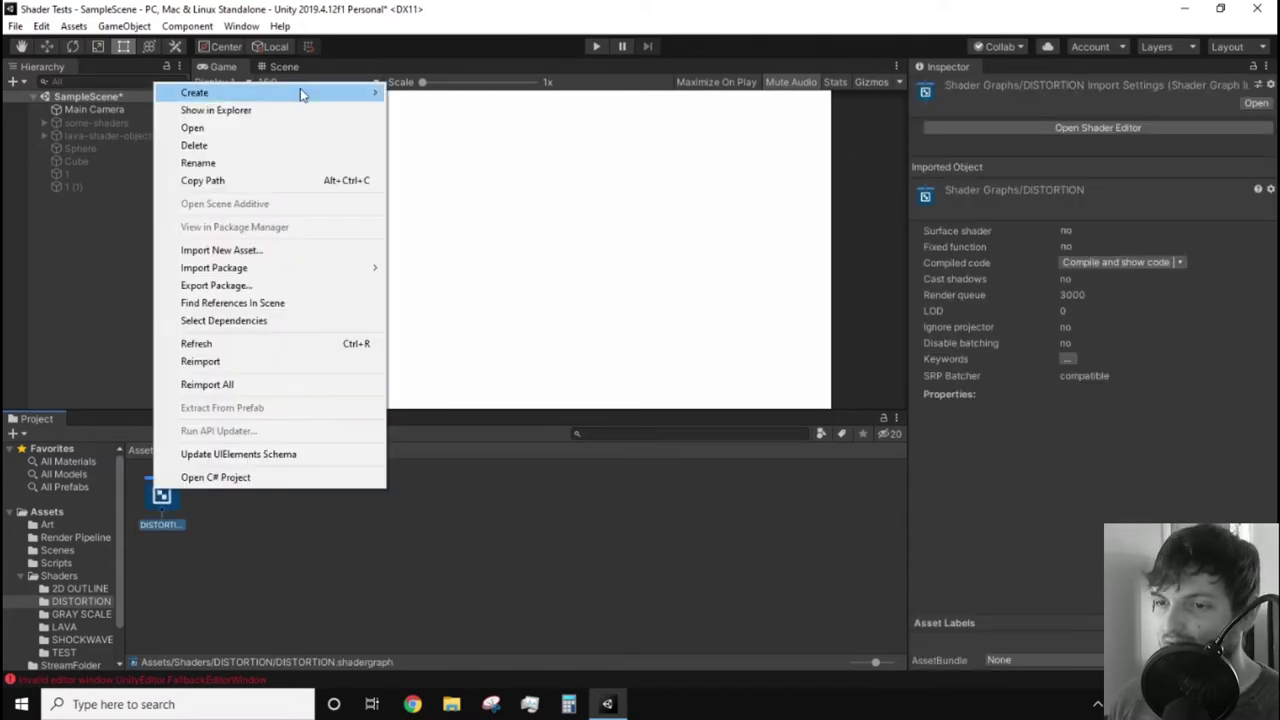
pyautogui.moveTo(300, 90)
pyautogui.moveTo(423, 92)
pyautogui.click(422, 286)
pyautogui.write('DISTORTION')
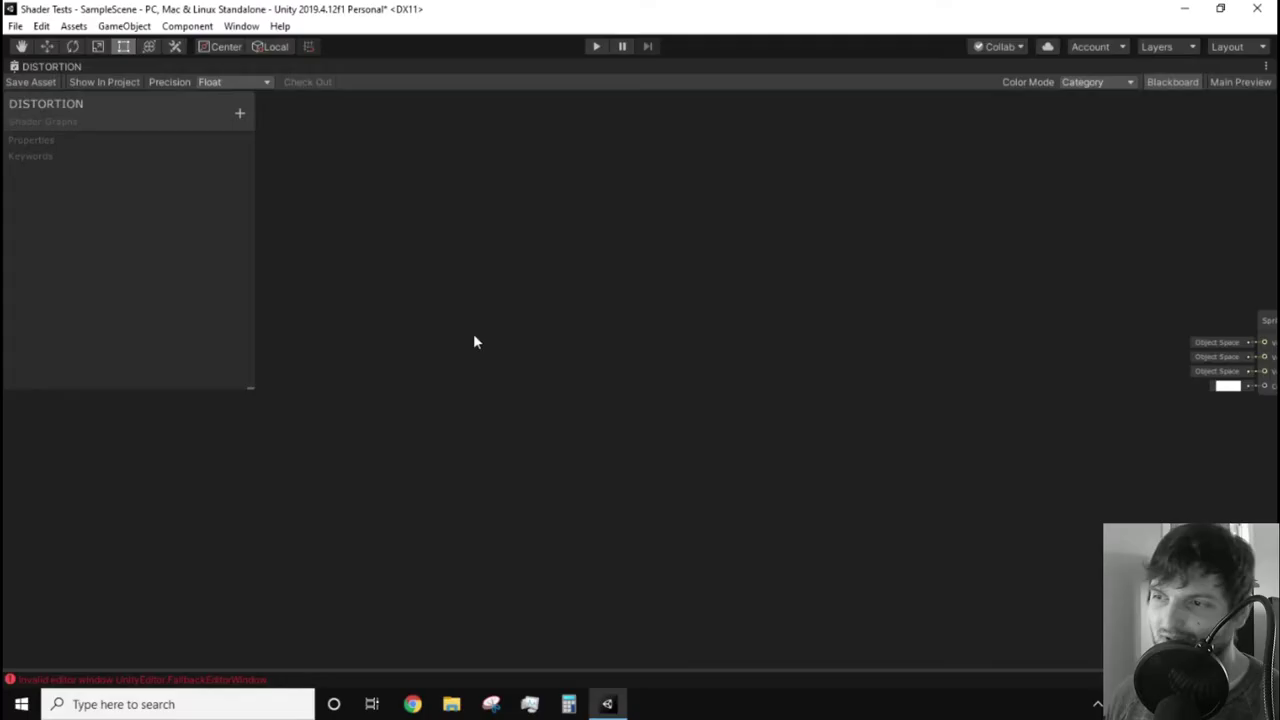
# Add a Time node to the graph and feed its Time output into input B of a new Multiply node.
pyautogui.press('space')
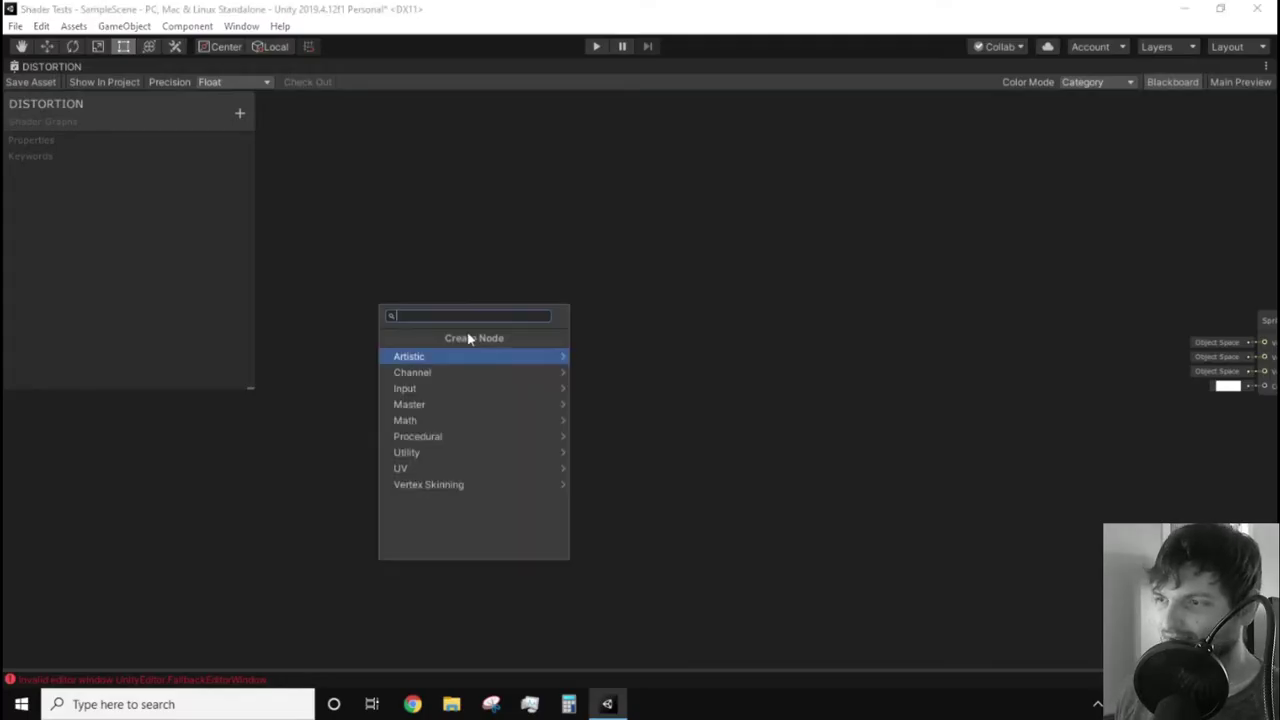
pyautogui.write('time')
pyautogui.press('Return')
pyautogui.moveTo(488, 338); pyautogui.dragTo(404, 341)
pyautogui.moveTo(463, 372); pyautogui.dragTo(521, 297)
pyautogui.write('multi')
pyautogui.press('Down')
pyautogui.press('Return')
# Add a Vector2 property DistortionSpeed with default X 0.1 and Y 0.1, and connect it to the Multiply node's A input.
pyautogui.click(239, 114)
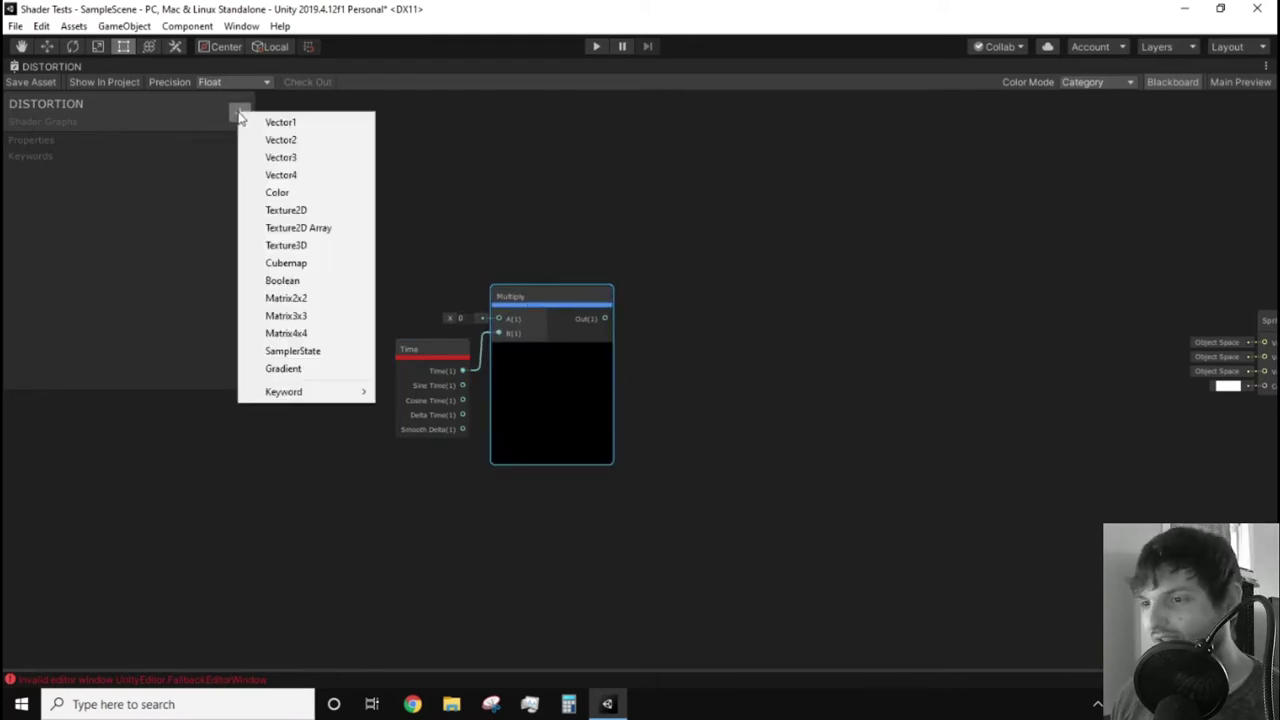
pyautogui.click(275, 137)
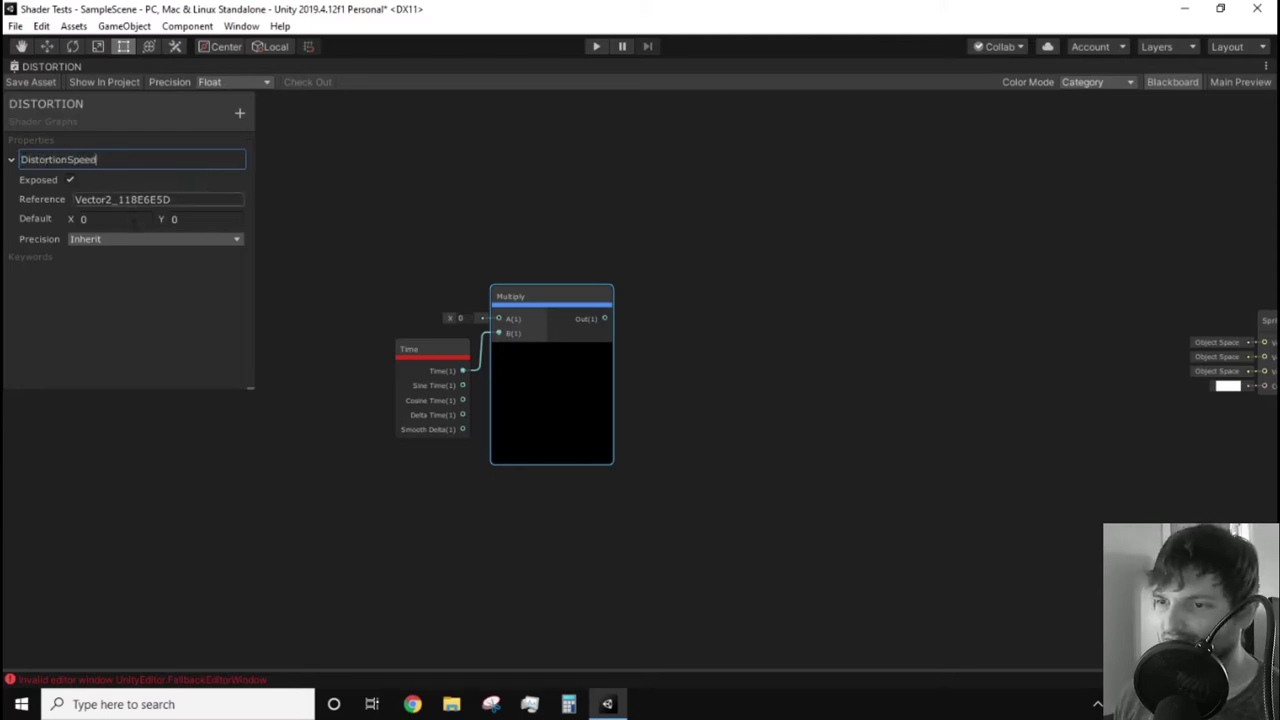
pyautogui.press('Tab')
pyautogui.write('.1')
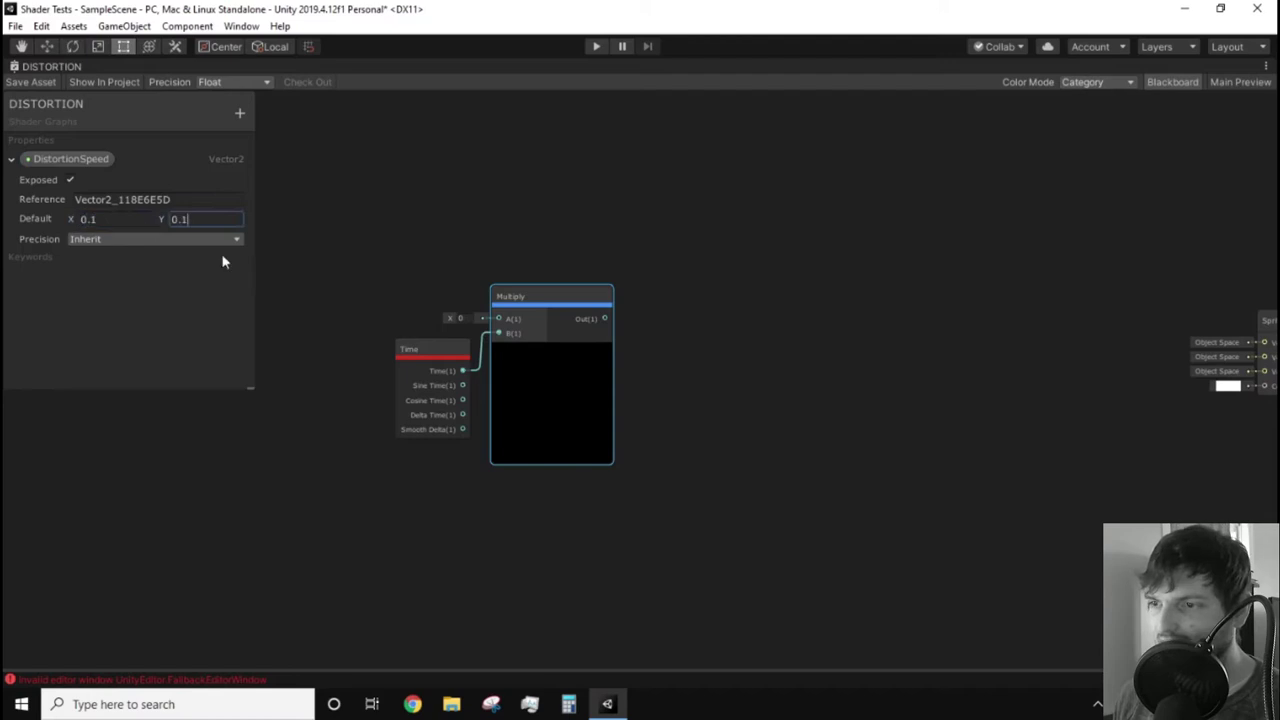
pyautogui.click(69, 163)
# Feed the Multiply output into the Offset of a new Tiling And Offset node, and move the Sprite Unlit Master node farther away from it.
pyautogui.moveTo(438, 309); pyautogui.dragTo(549, 317)
pyautogui.write('til')
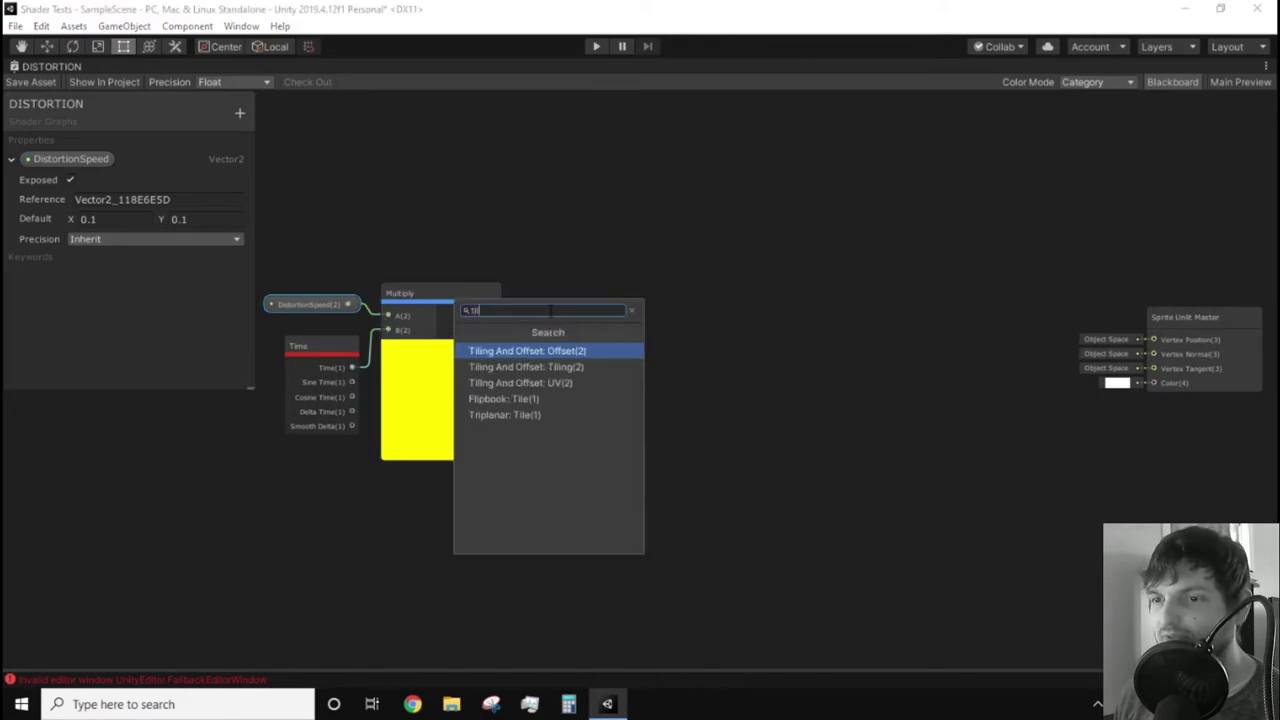
pyautogui.press('Down')
pyautogui.press('Down')
pyautogui.press('Up')
pyautogui.press('Up')
pyautogui.press('Return')
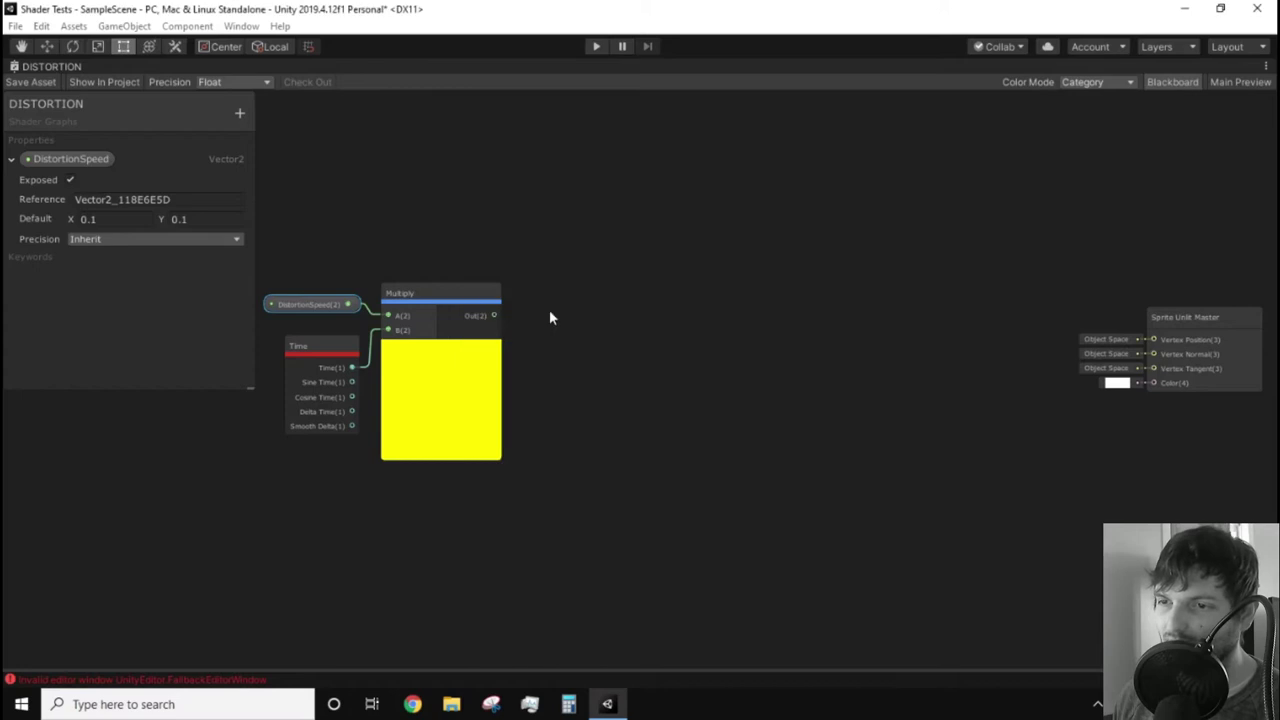
pyautogui.moveTo(590, 271); pyautogui.dragTo(633, 265)
pyautogui.moveTo(790, 418); pyautogui.dragTo(587, 450, button='middle')
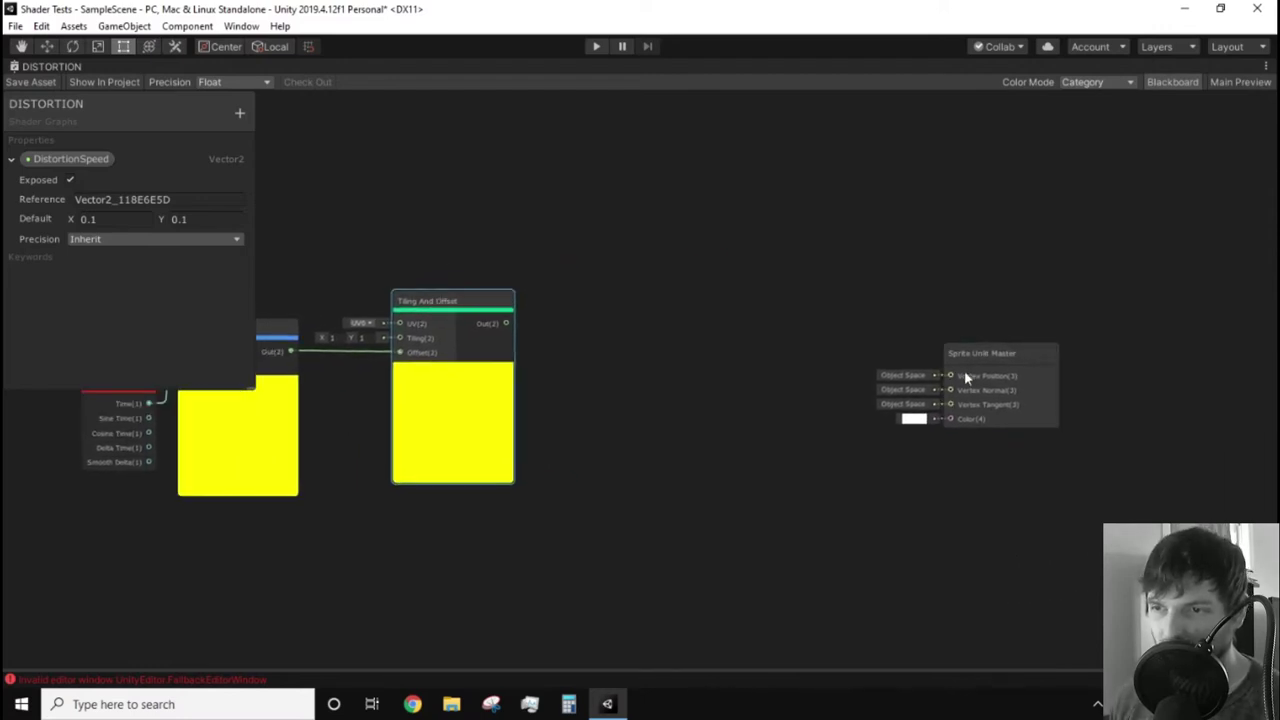
pyautogui.moveTo(1040, 349); pyautogui.dragTo(1232, 358)
# Group the DistortionSpeed, Time, Multiply and Tiling And Offset nodes and title the group UV MOVEMENT.
pyautogui.moveTo(571, 395); pyautogui.dragTo(711, 389, button='middle')
pyautogui.scroll(-2, 683, 449)
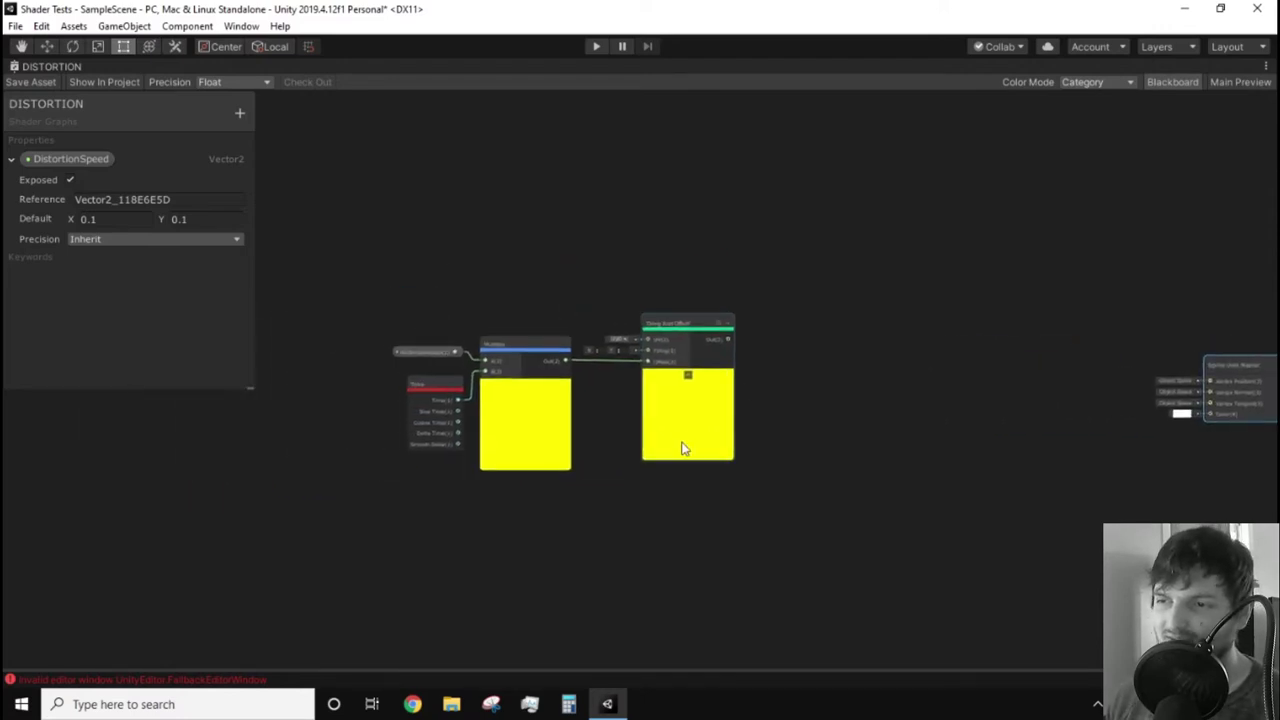
pyautogui.moveTo(741, 485); pyautogui.dragTo(346, 314)
pyautogui.scroll(2, 546, 343)
pyautogui.rightClick(545, 341)
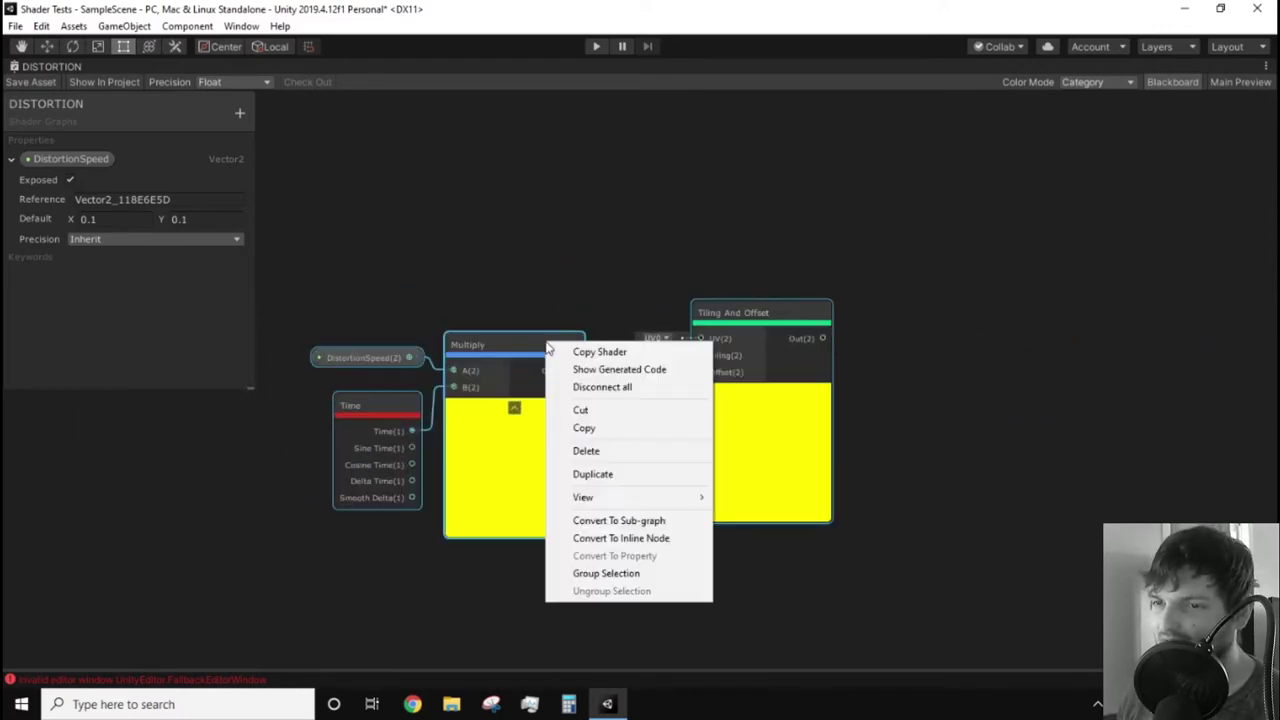
pyautogui.click(605, 574)
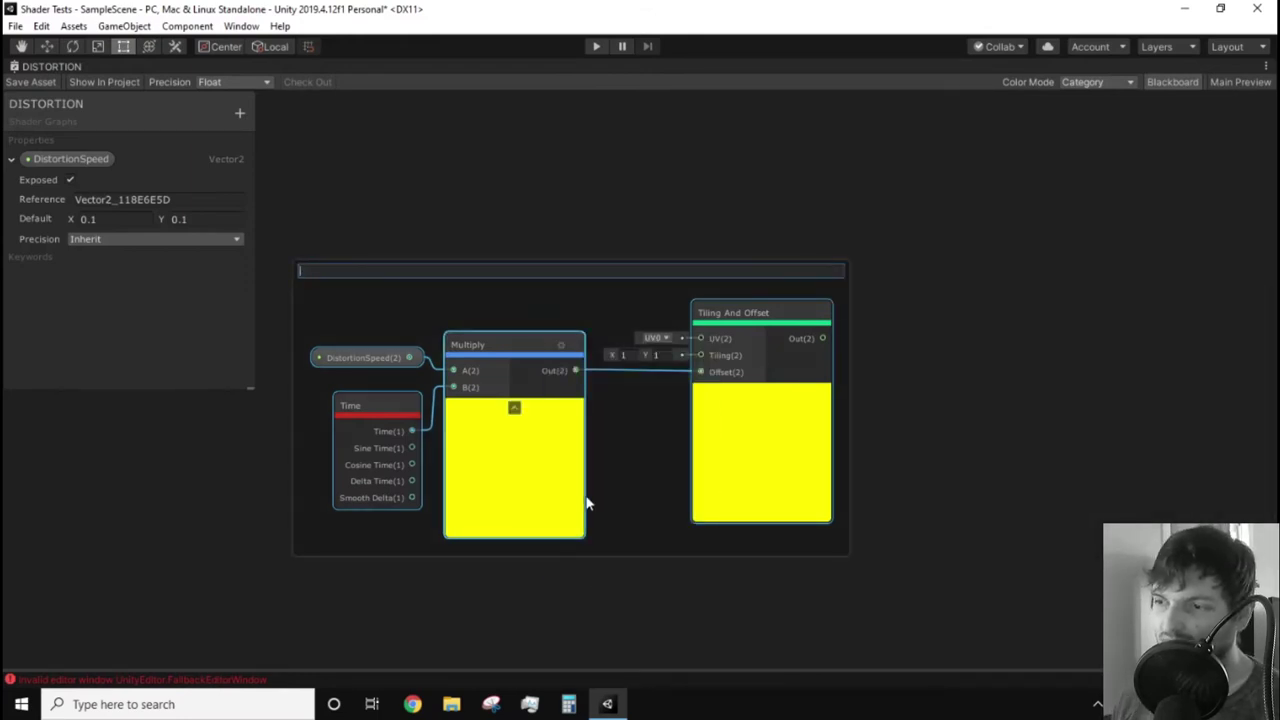
pyautogui.press('Return')
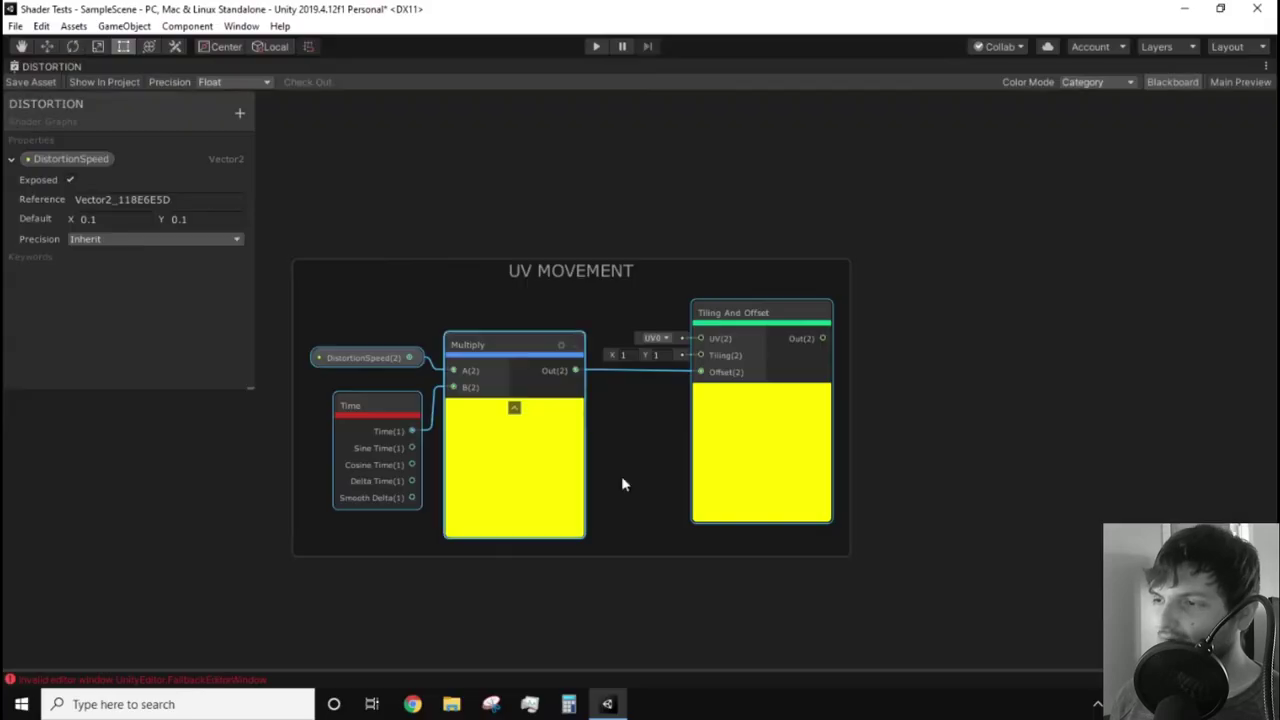
# Connect the Tiling And Offset output to the UV input of a new Gradient Noise node placed outside the group.
pyautogui.scroll(-2, 933, 400)
pyautogui.moveTo(933, 400); pyautogui.dragTo(560, 440, button='middle')
pyautogui.scroll(1, 502, 396)
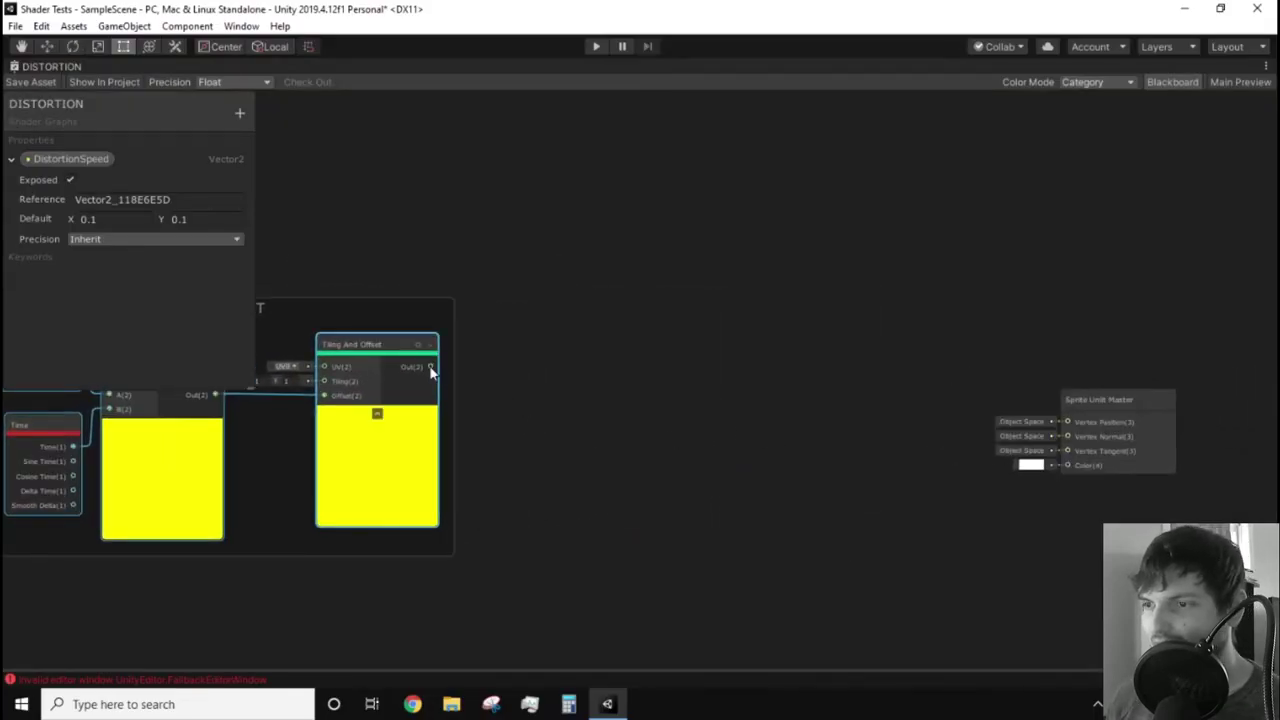
pyautogui.moveTo(431, 370); pyautogui.dragTo(537, 362)
pyautogui.write('gr')
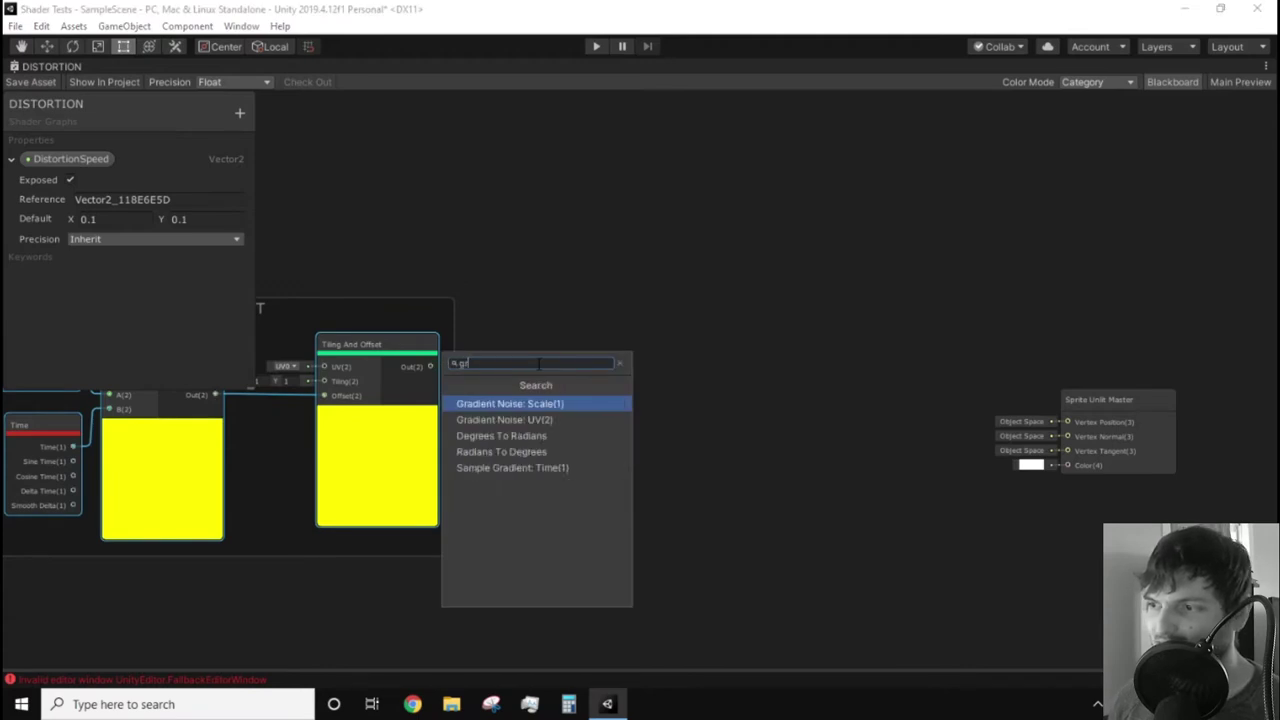
pyautogui.write('ad')
pyautogui.press('Down')
pyautogui.press('Return')
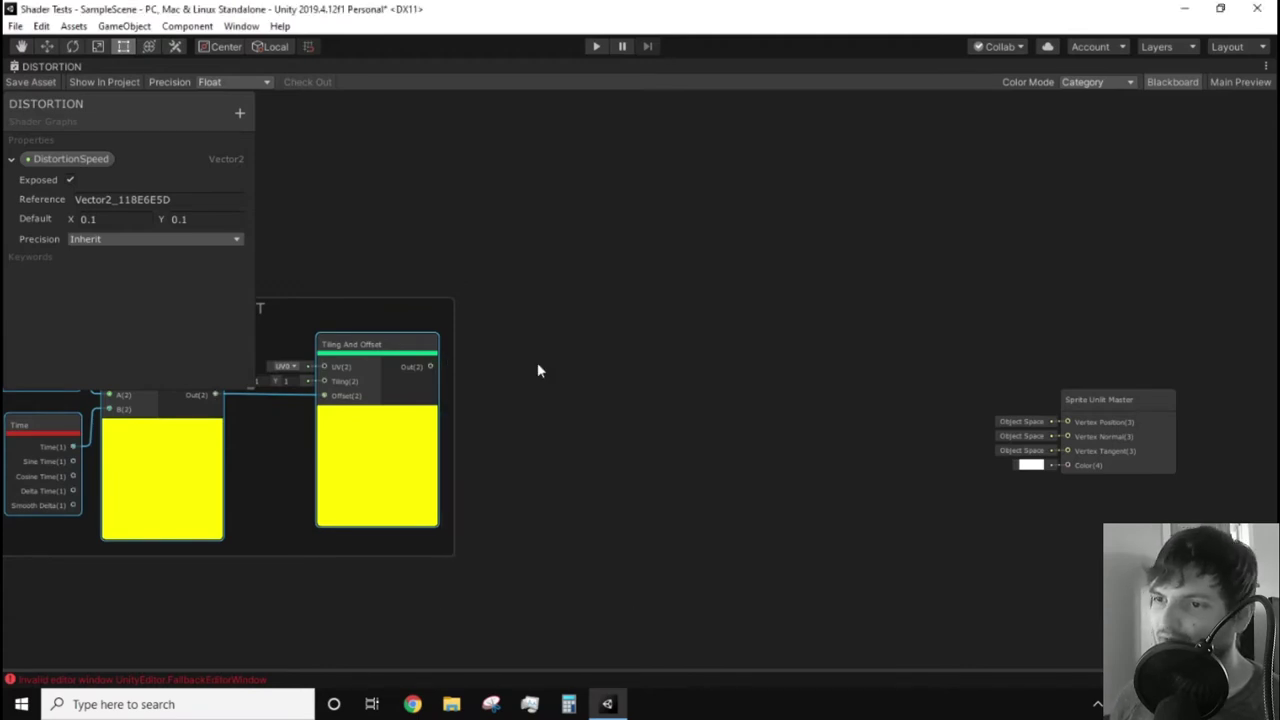
pyautogui.moveTo(577, 356); pyautogui.dragTo(669, 347)
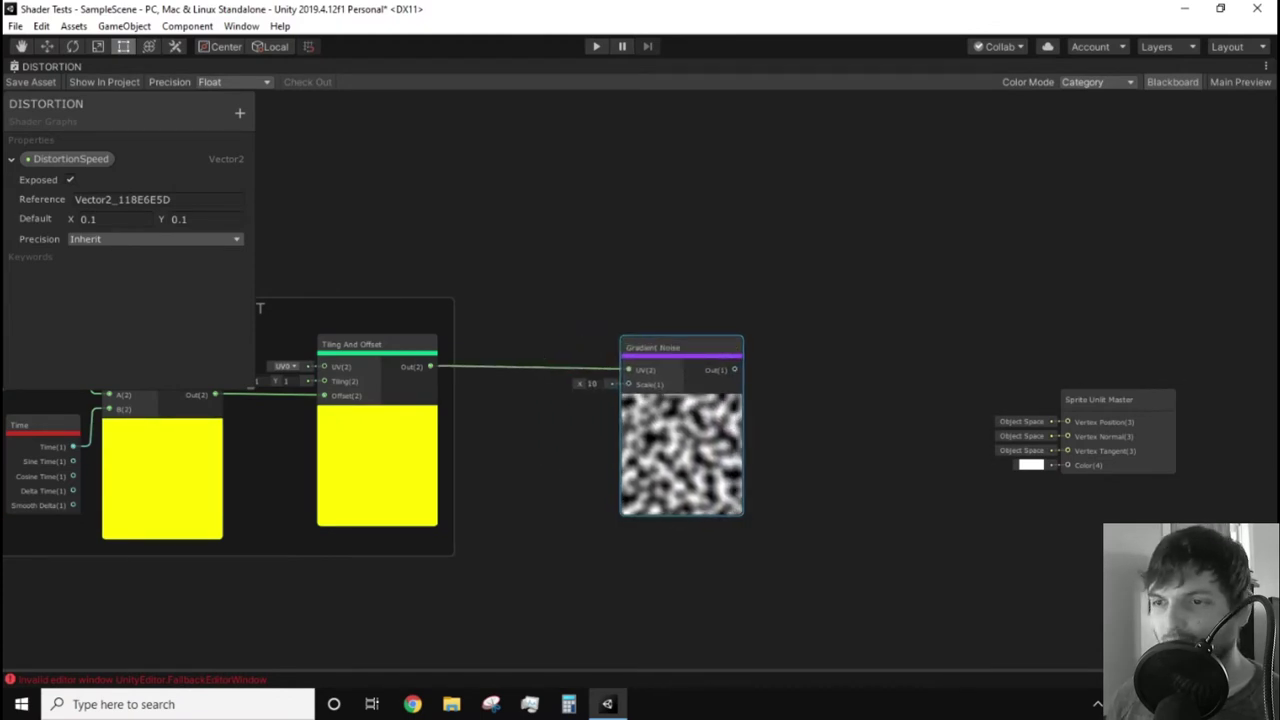
# Add a Vector1 property GradientNoiseScale with default 1 and connect it to the Gradient Noise node's Scale input.
pyautogui.click(239, 113)
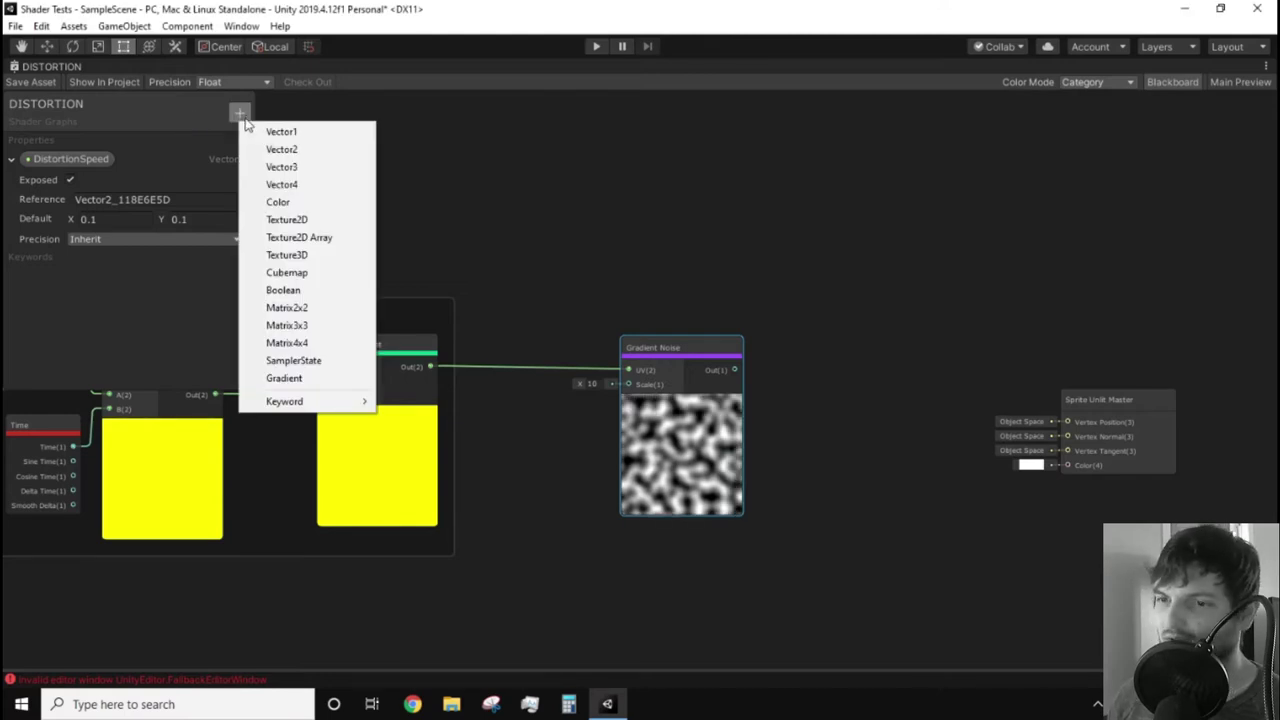
pyautogui.click(280, 131)
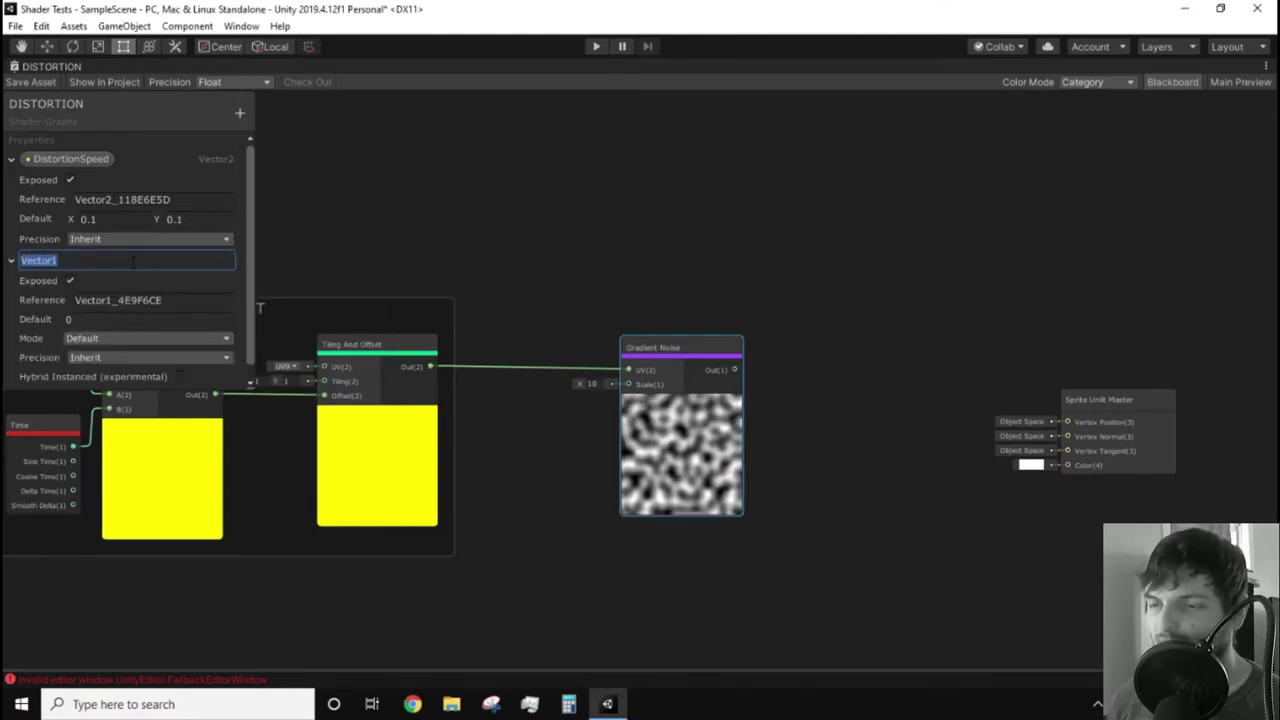
pyautogui.write('Gradient')
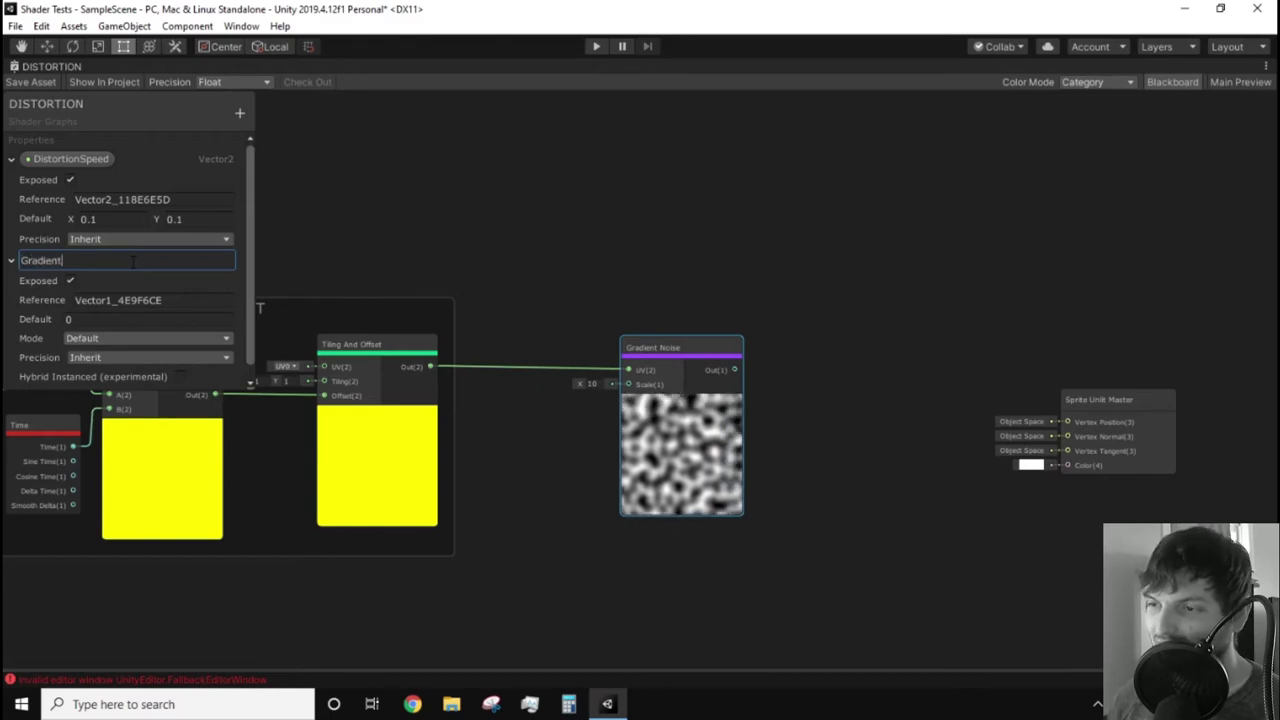
pyautogui.write('Noise')
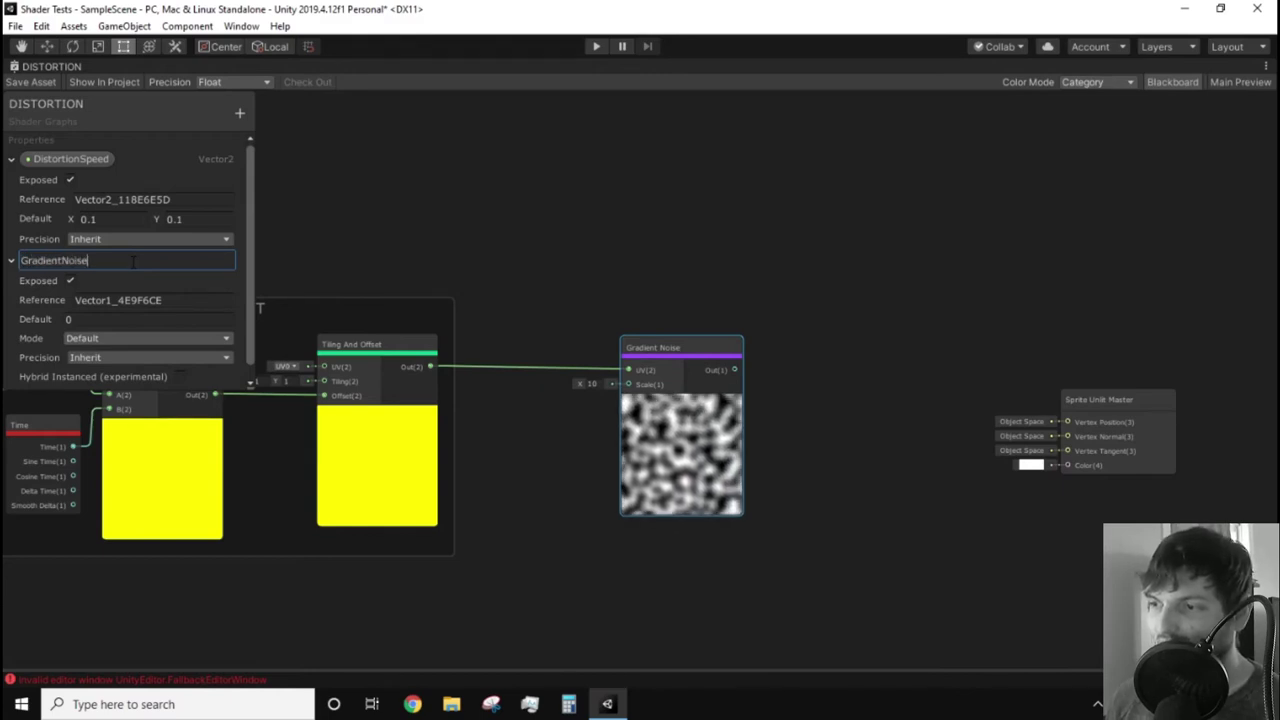
pyautogui.write('Scale')
pyautogui.press('Return')
pyautogui.click(120, 319)
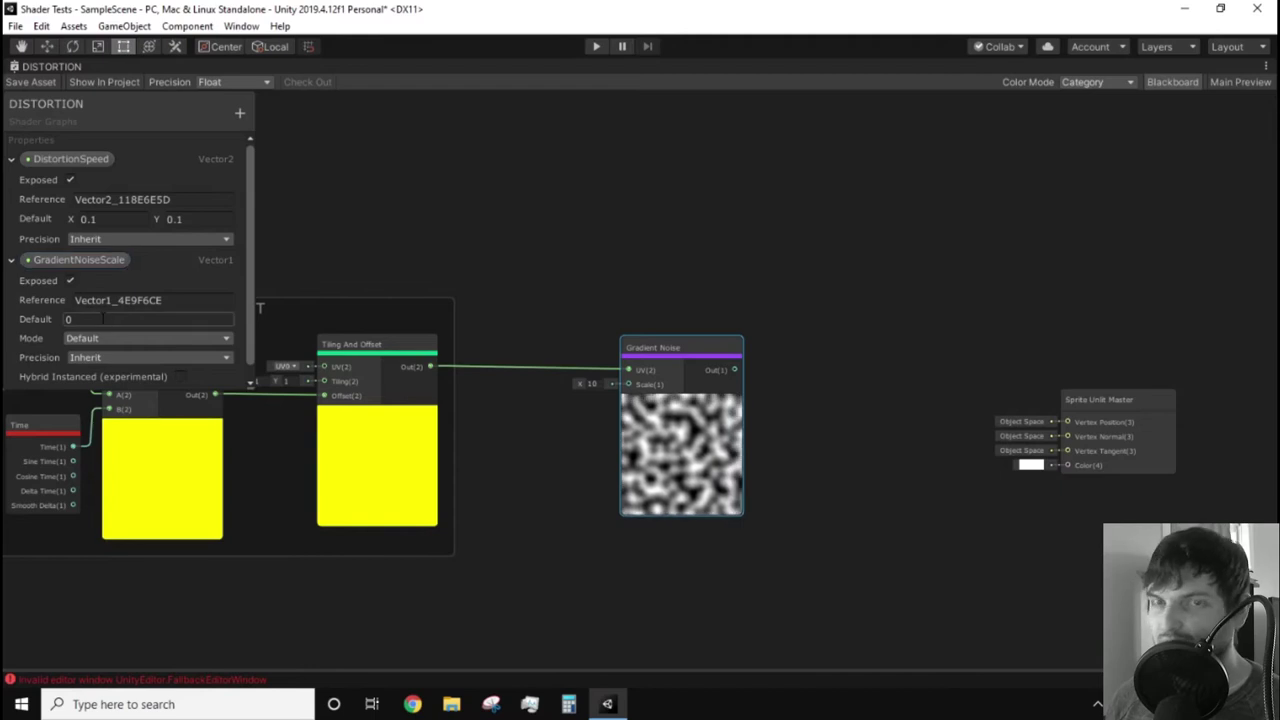
pyautogui.write('1')
pyautogui.moveTo(66, 262); pyautogui.dragTo(520, 390)
pyautogui.moveTo(604, 394); pyautogui.dragTo(558, 390)
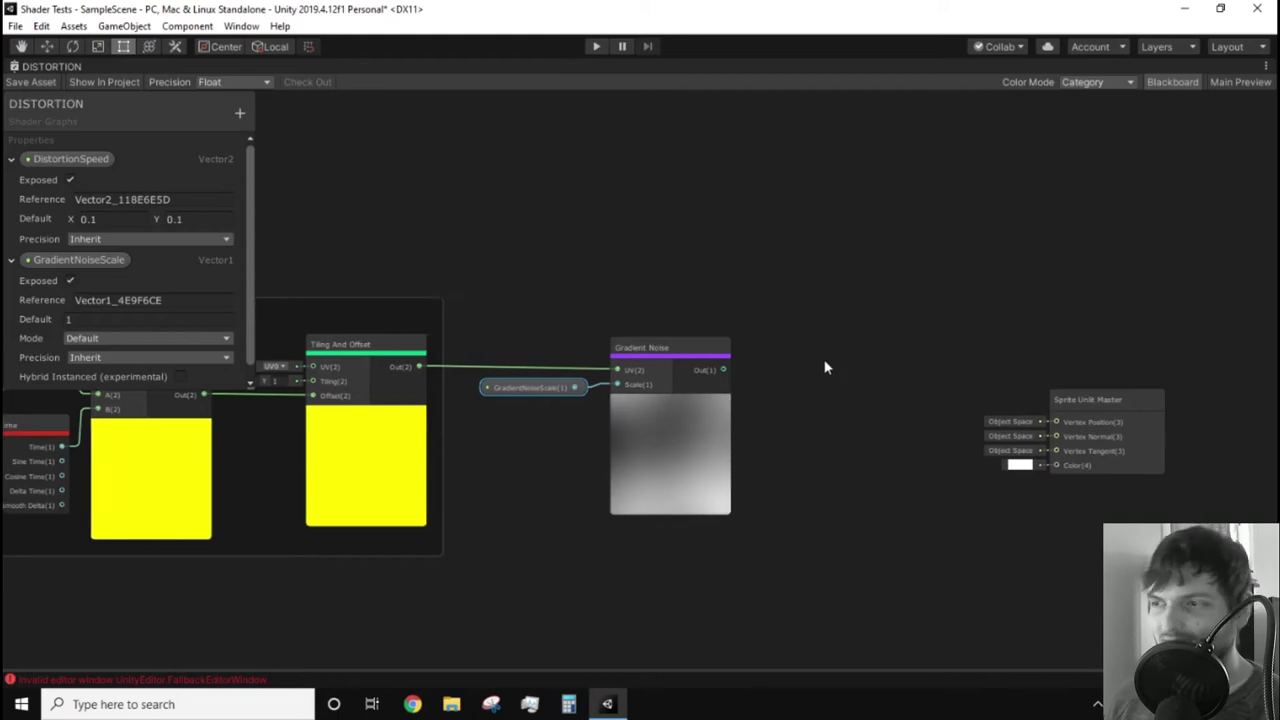
# Feed the Gradient Noise output into input B of a new Multiply node and place it above and beside the noise node.
pyautogui.moveTo(825, 368); pyautogui.dragTo(609, 414, button='middle')
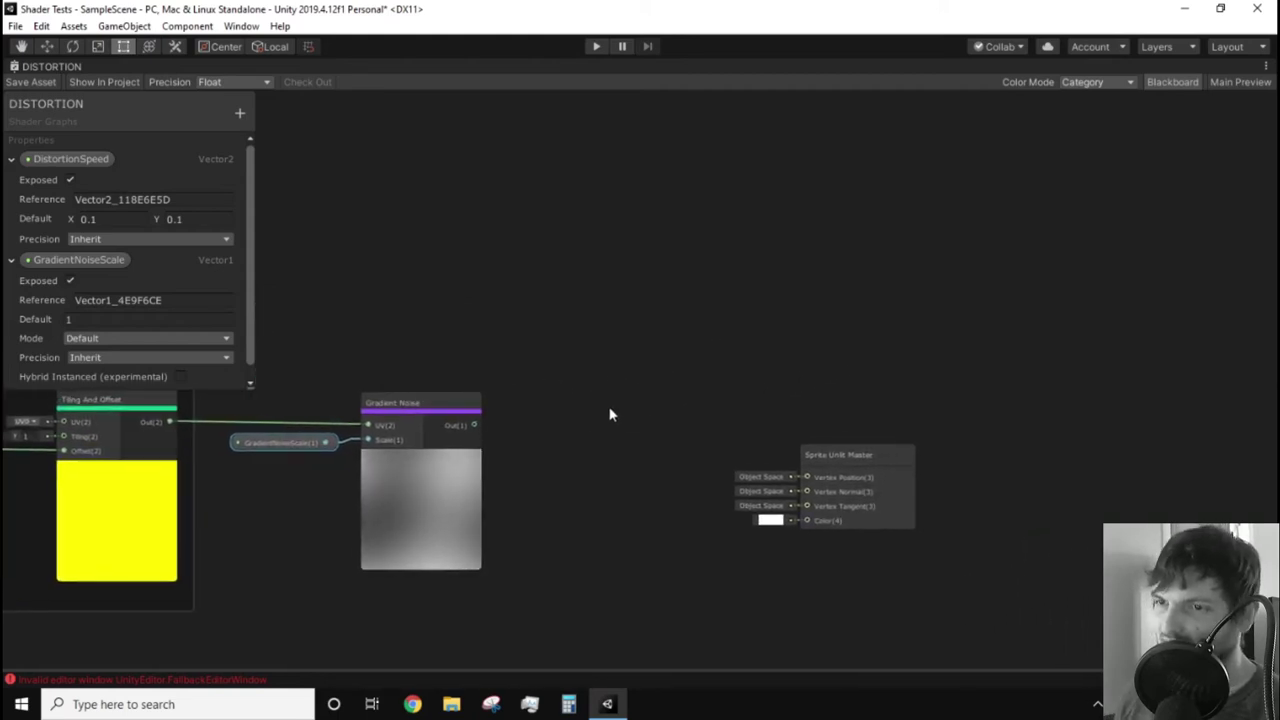
pyautogui.moveTo(475, 425); pyautogui.dragTo(563, 410)
pyautogui.write('mult')
pyautogui.press('Down')
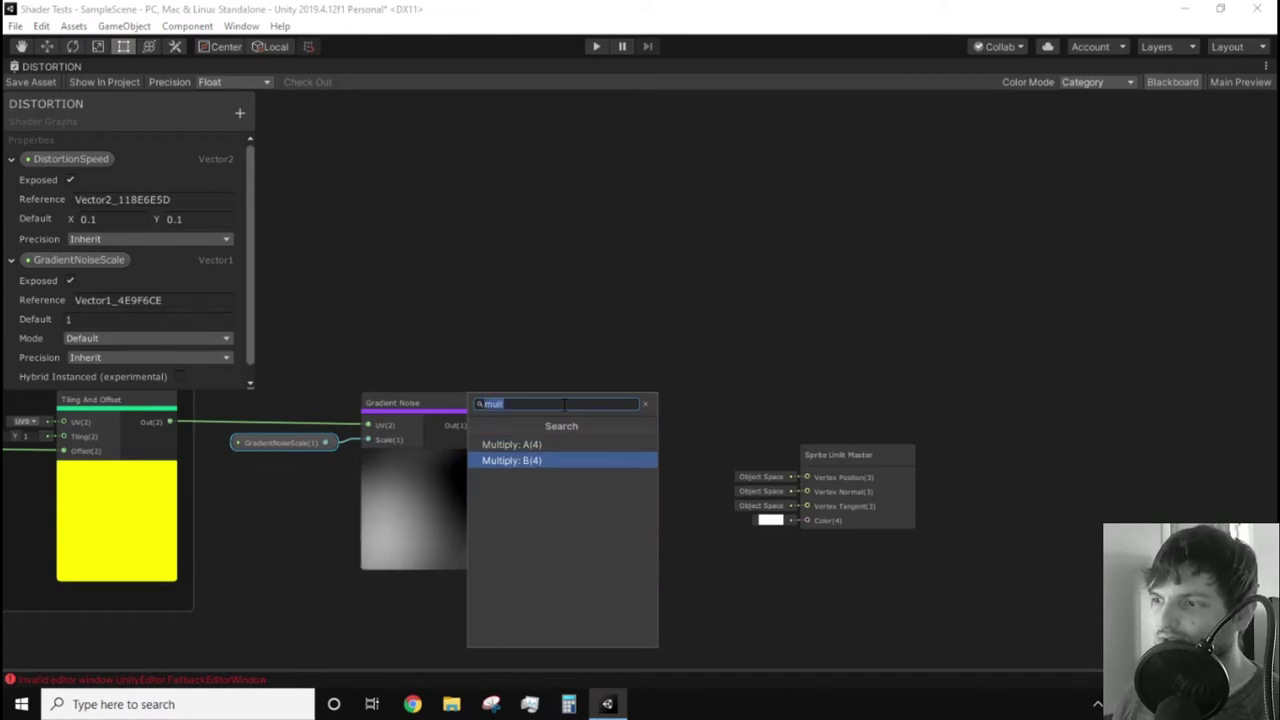
pyautogui.press('Return')
pyautogui.moveTo(573, 382); pyautogui.dragTo(532, 333)
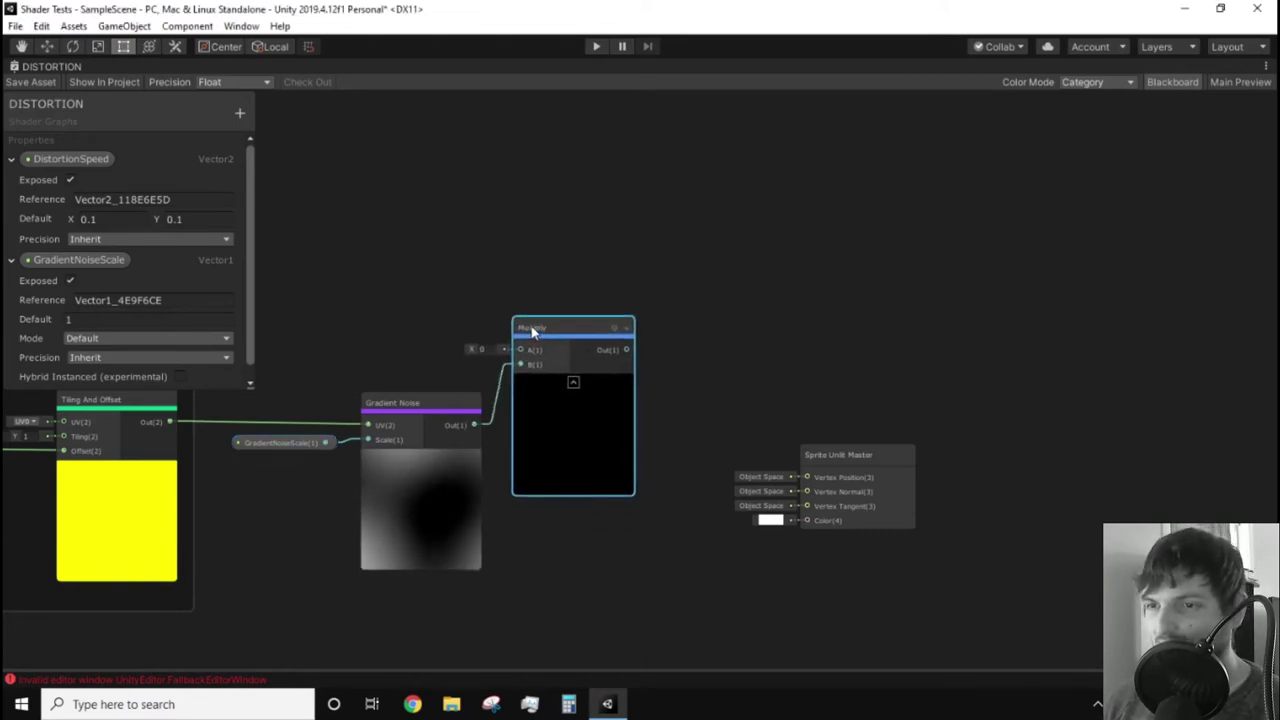
# Add a Screen Position node above the Gradient Noise node.
pyautogui.moveTo(449, 329); pyautogui.dragTo(497, 337, button='middle')
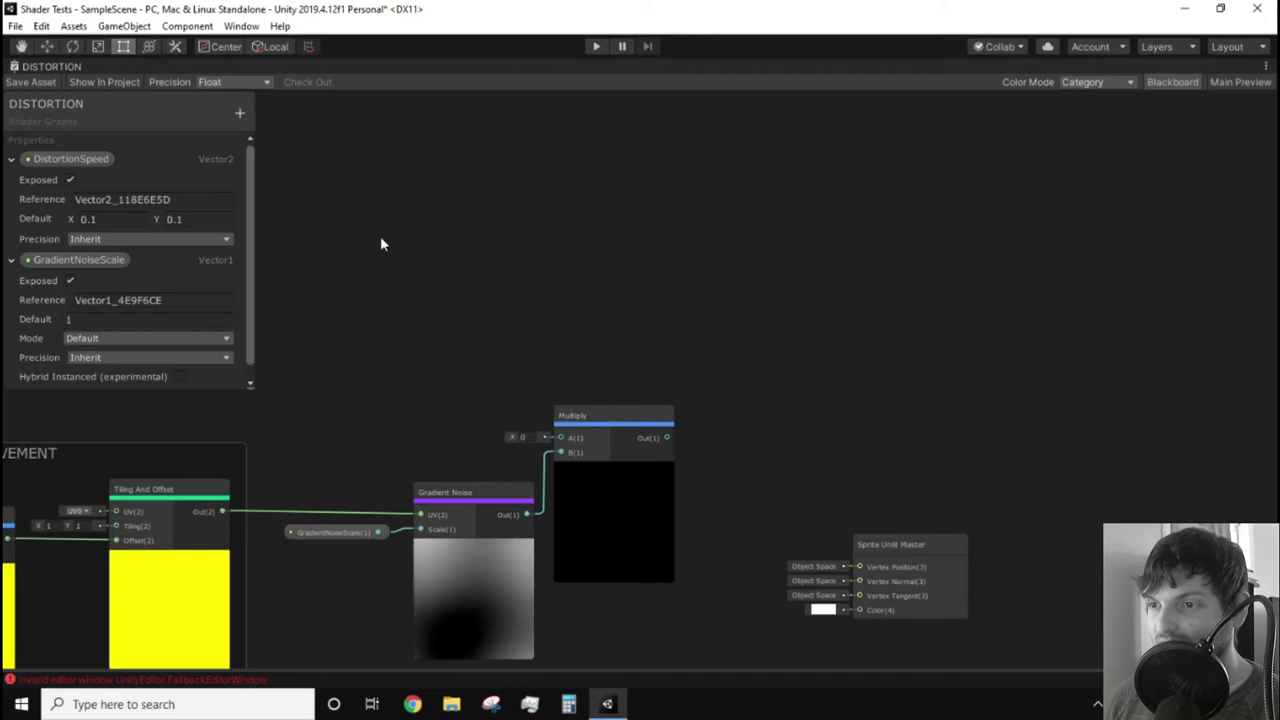
pyautogui.press('space')
pyautogui.write('screen')
pyautogui.press('Down')
pyautogui.press('Return')
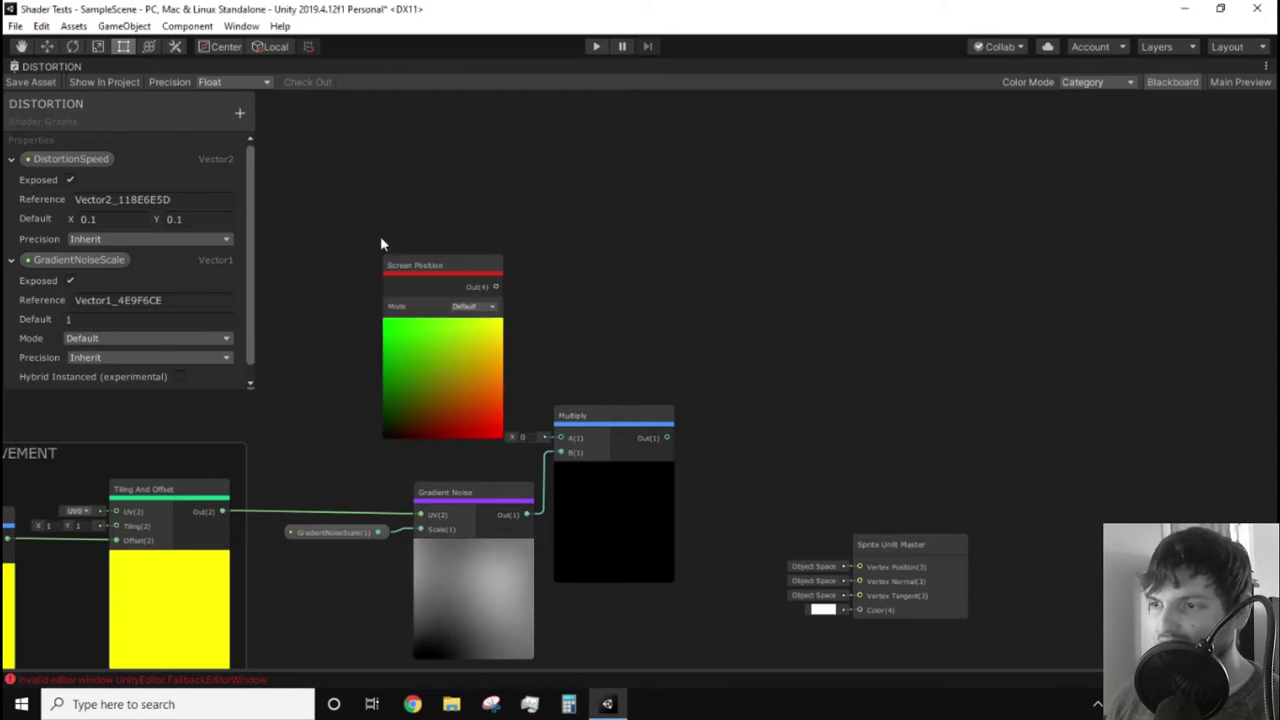
# Connect the Screen Position output to input A of the Multiply node and align the Screen Position node above the Gradient Noise.
pyautogui.moveTo(423, 266); pyautogui.dragTo(434, 262)
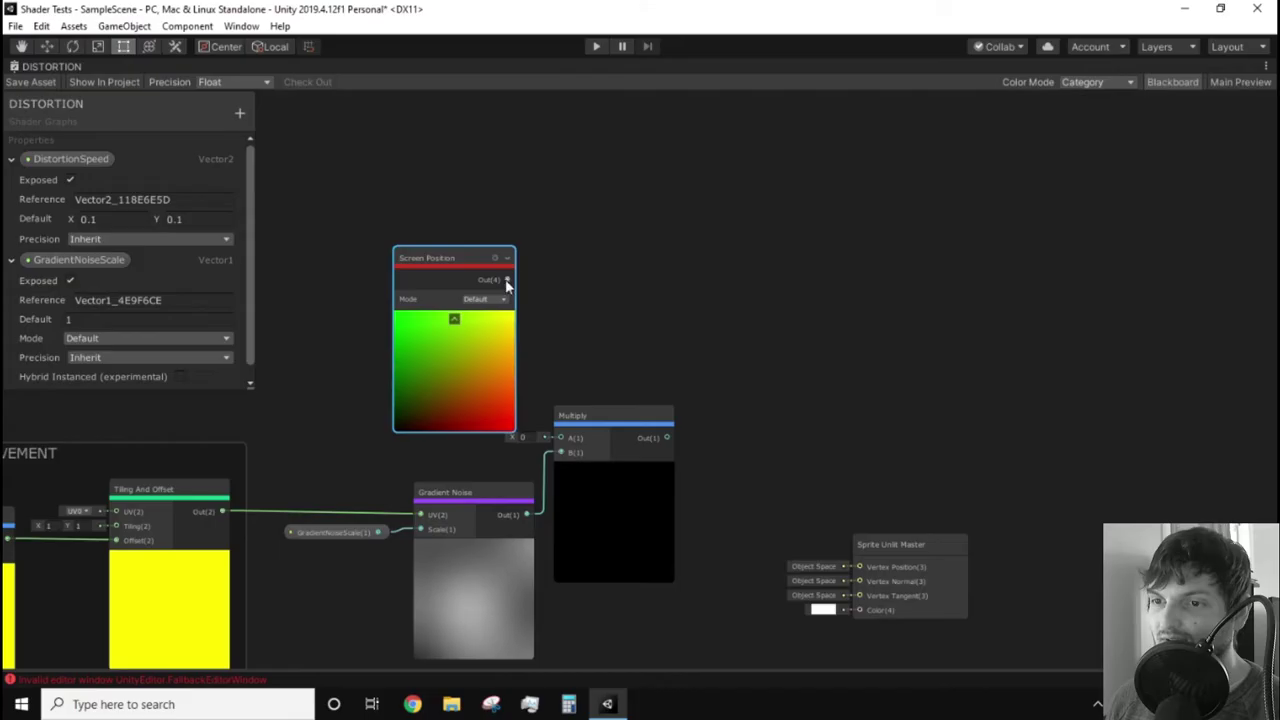
pyautogui.moveTo(507, 283); pyautogui.dragTo(560, 443)
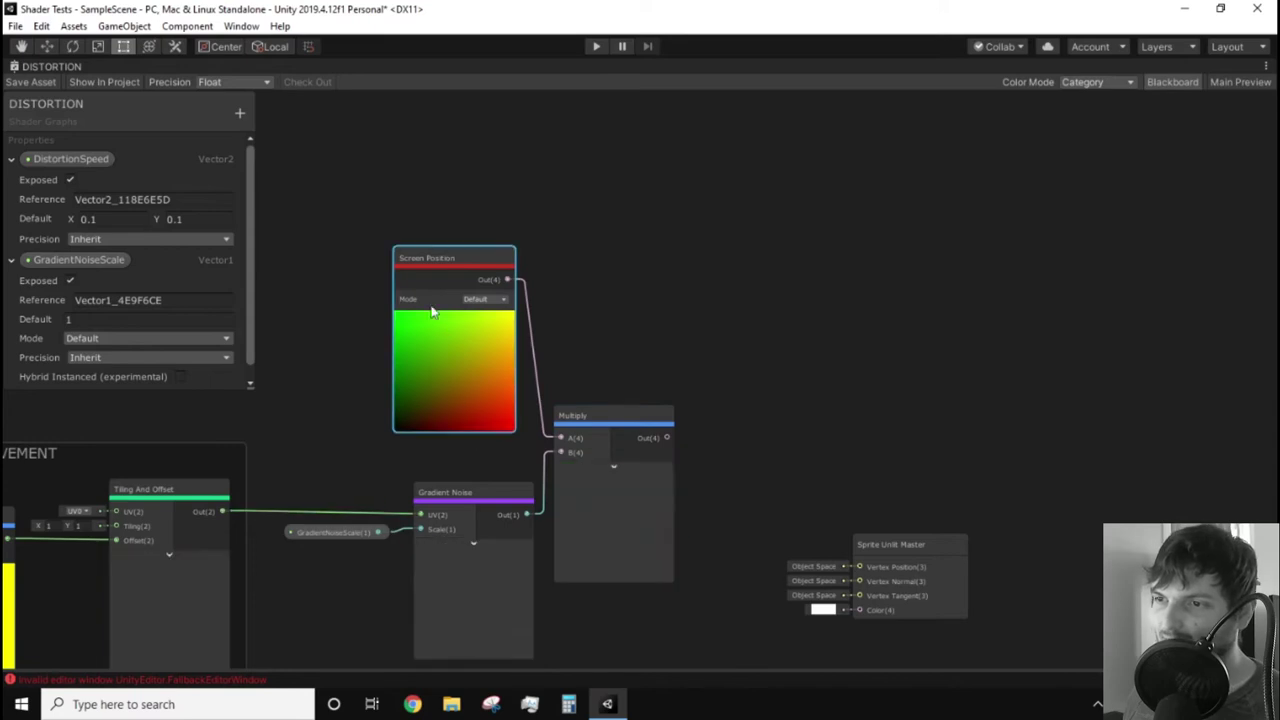
pyautogui.moveTo(433, 260); pyautogui.dragTo(443, 262)
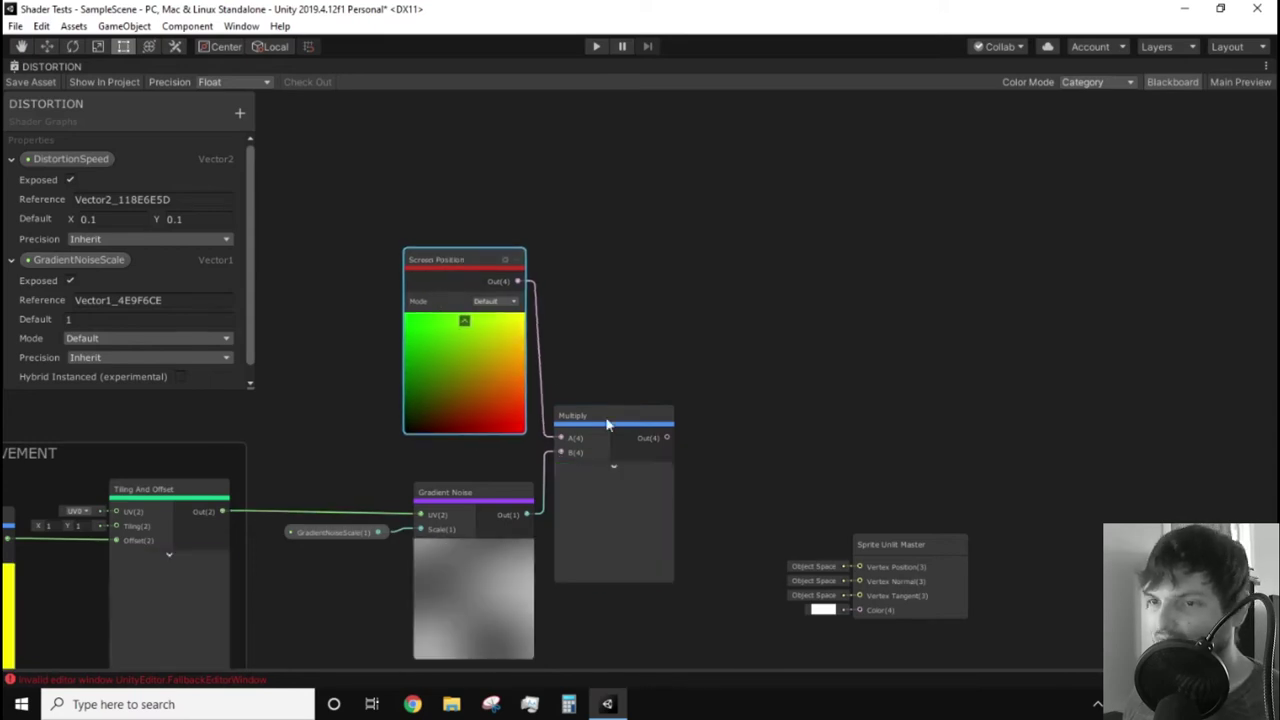
# Move the Sprite Unlit Master node farther away from the Multiply node to make room for more nodes.
pyautogui.moveTo(653, 452); pyautogui.dragTo(591, 430, button='middle')
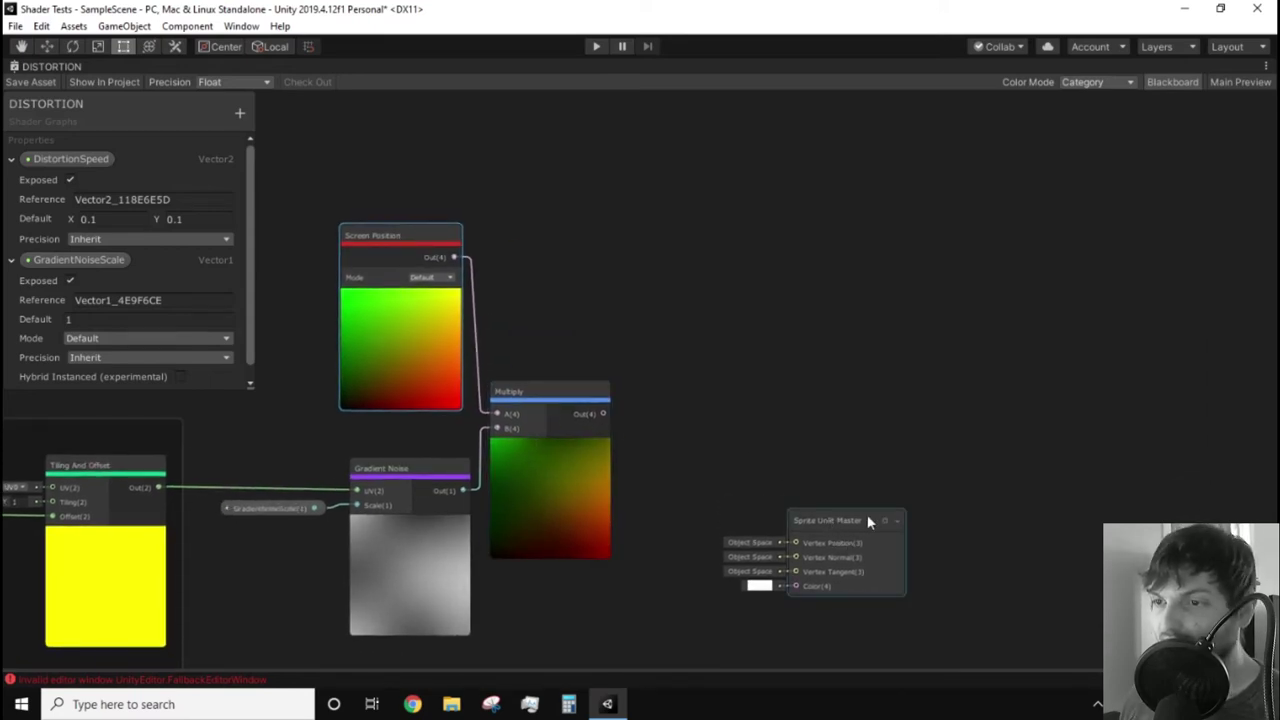
pyautogui.moveTo(867, 514); pyautogui.dragTo(1236, 446)
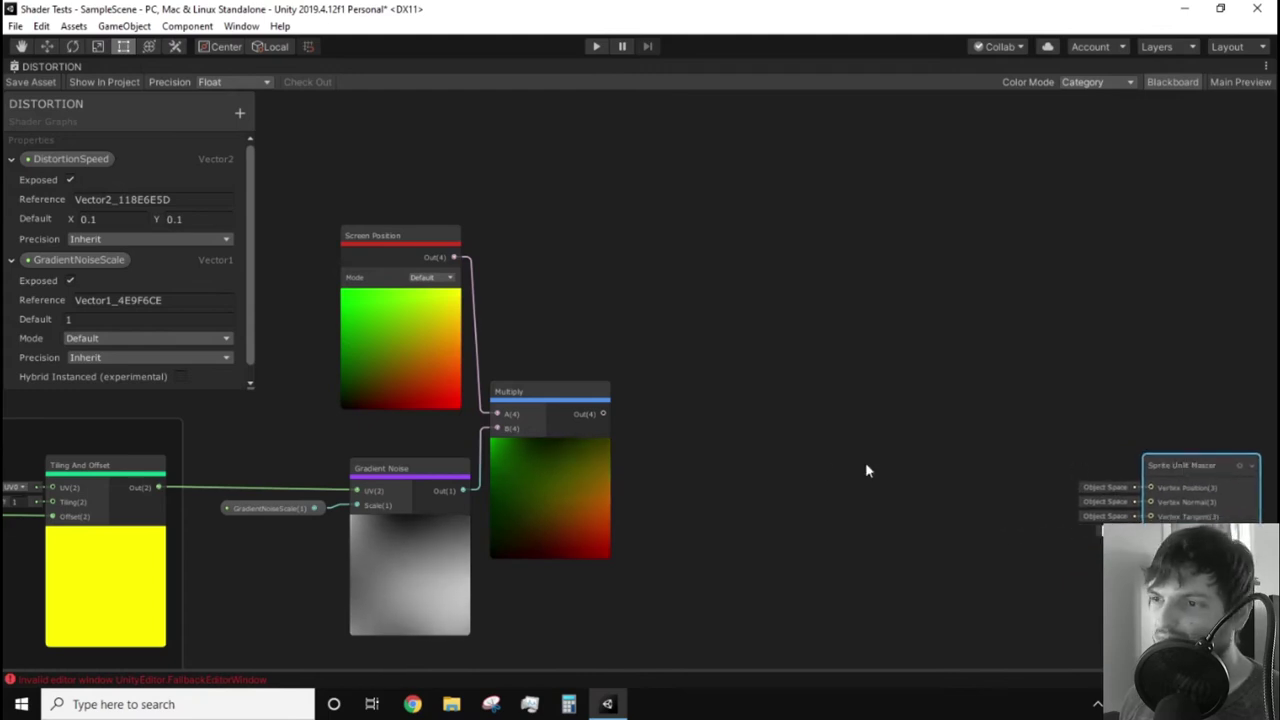
pyautogui.moveTo(771, 466); pyautogui.dragTo(724, 494, button='middle')
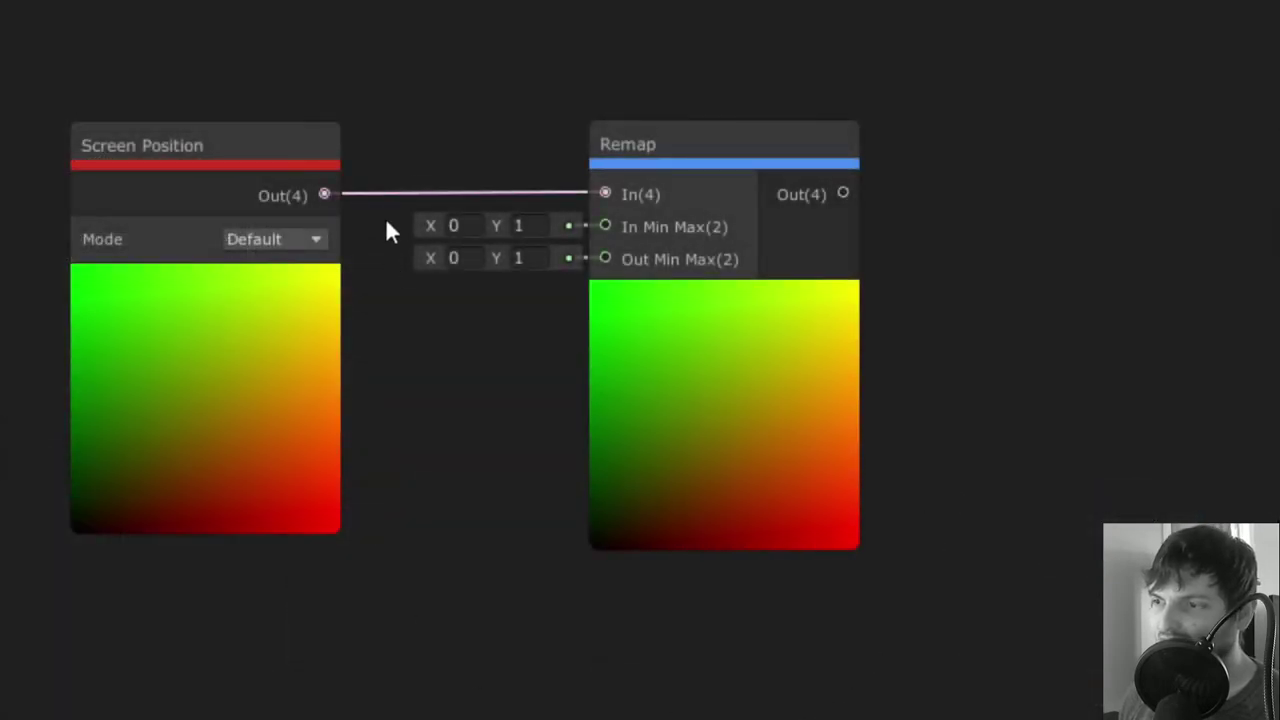
# Try a slightly higher In Min Max X value on the Remap node fed by Screen Position.
pyautogui.moveTo(425, 228)
pyautogui.mouseDown()
pyautogui.moveTo(465, 228)
pyautogui.moveTo(429, 238)
pyautogui.mouseUp()
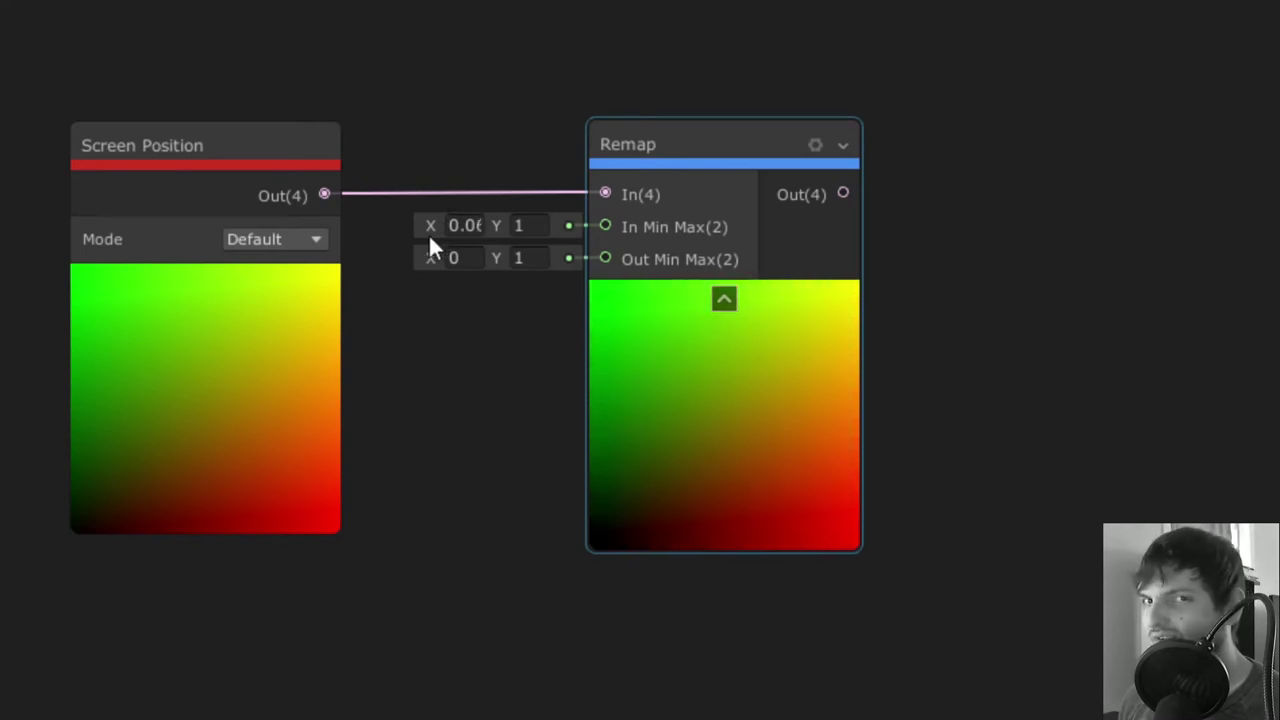
pyautogui.click(551, 340)
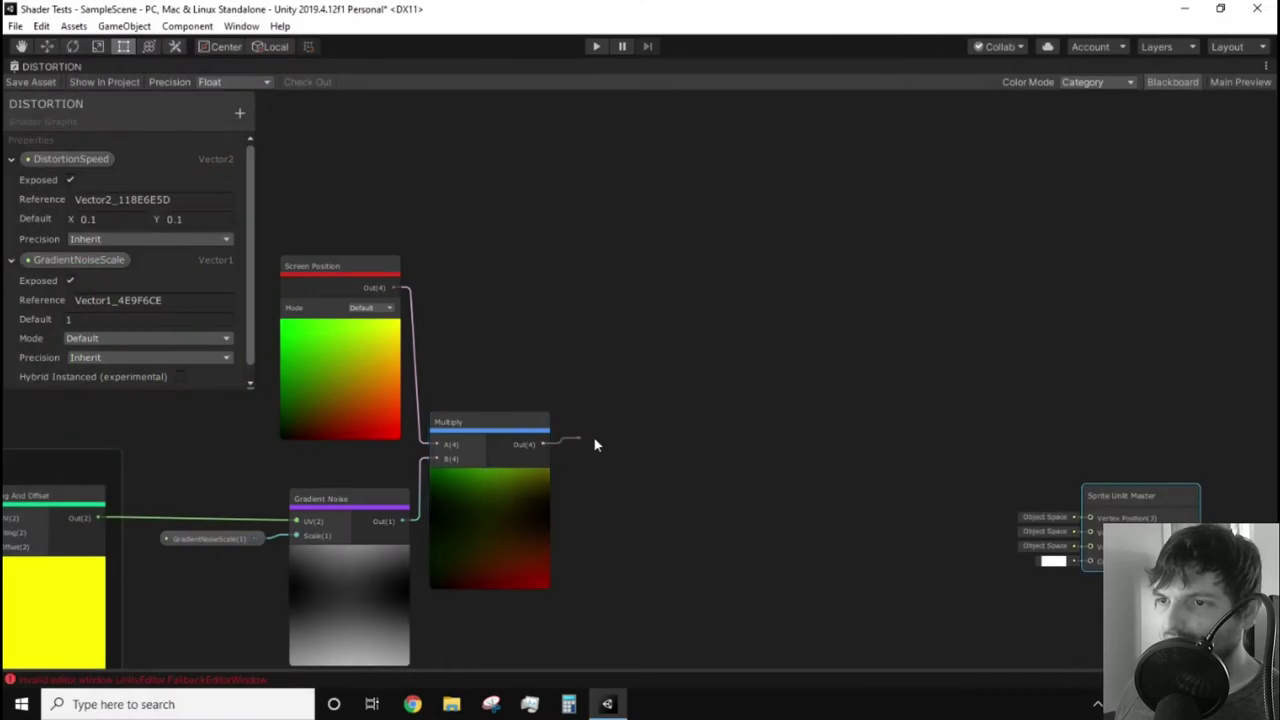
# Feed the Multiply output into input B of a second Multiply node placed beside it.
pyautogui.moveTo(586, 436); pyautogui.dragTo(653, 397)
pyautogui.write('mu')
pyautogui.press('Return')
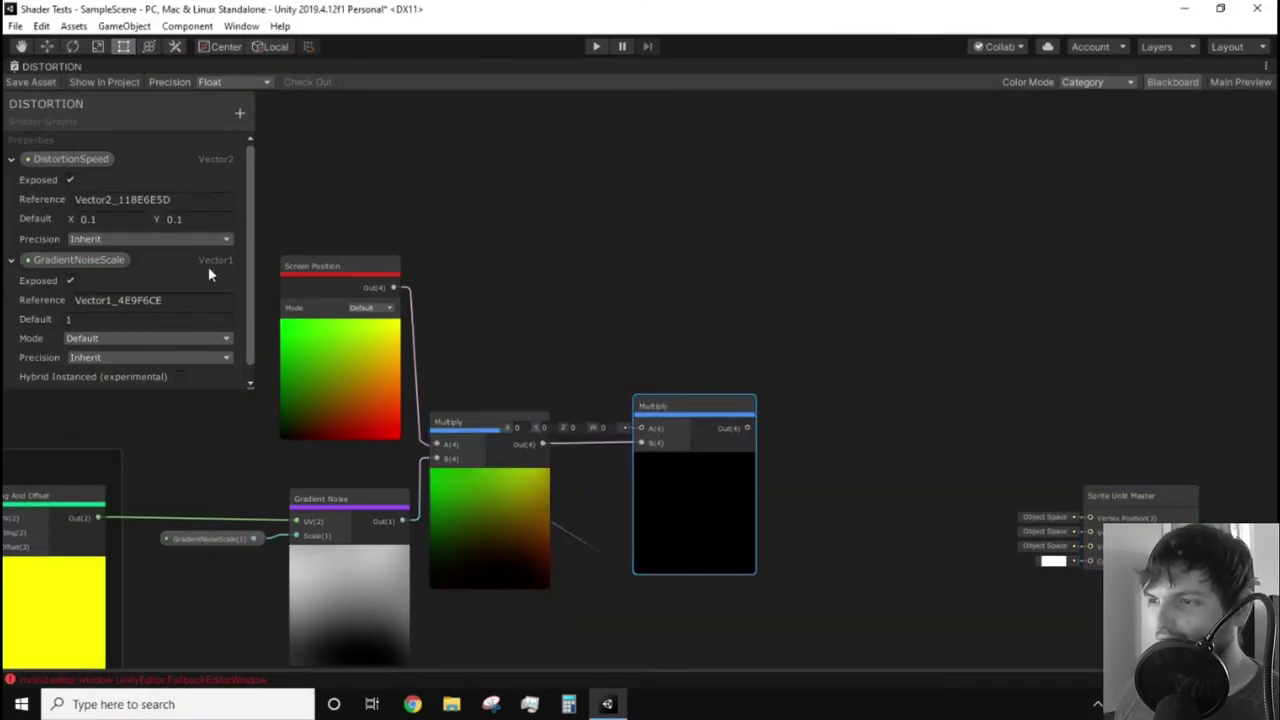
# Add a Vector2 property named DistortionPower with default X 1 and Y 1.
pyautogui.click(239, 113)
pyautogui.click(272, 153)
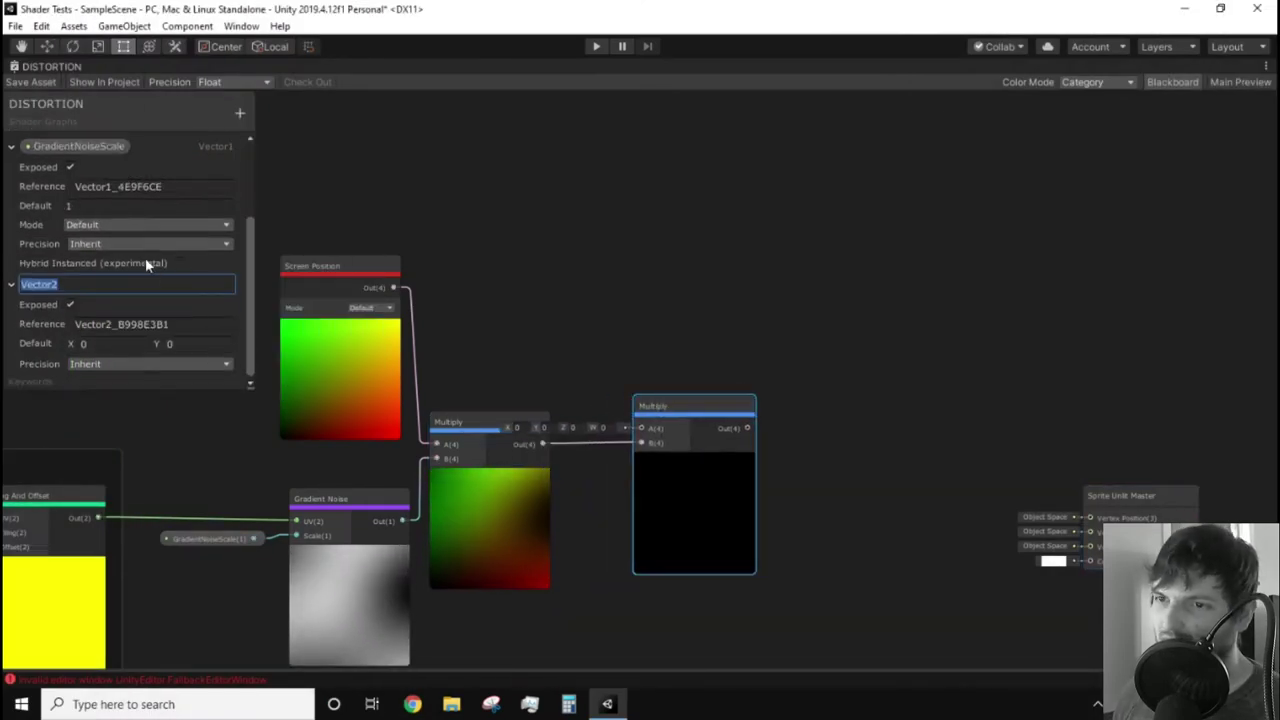
pyautogui.write('Distortio')
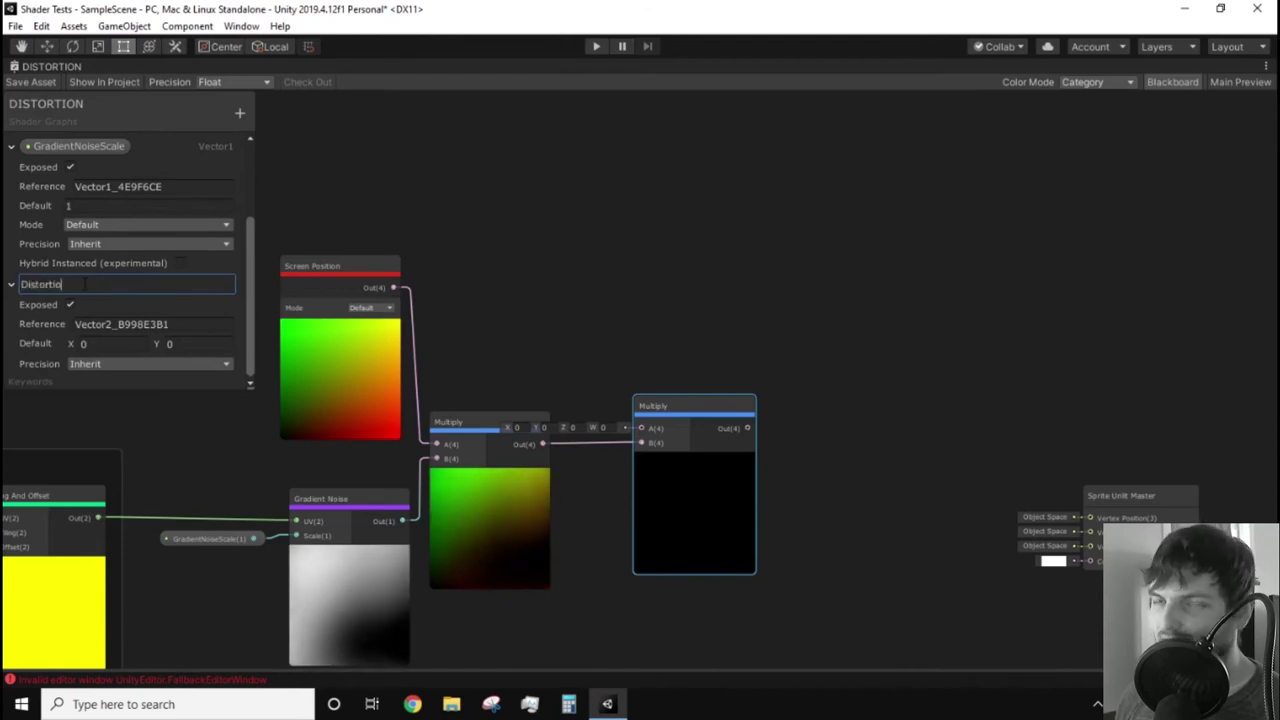
pyautogui.write('nPower')
pyautogui.click(105, 344)
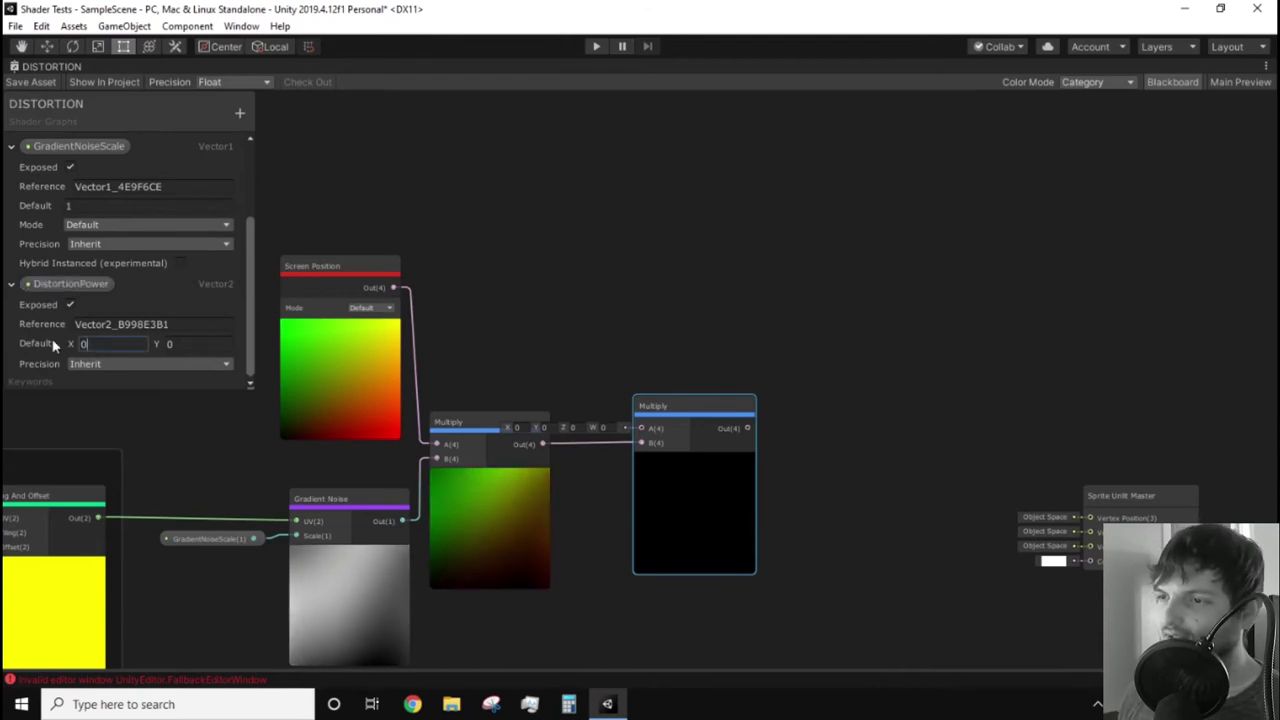
pyautogui.write('1')
pyautogui.press('Tab')
pyautogui.write('1')
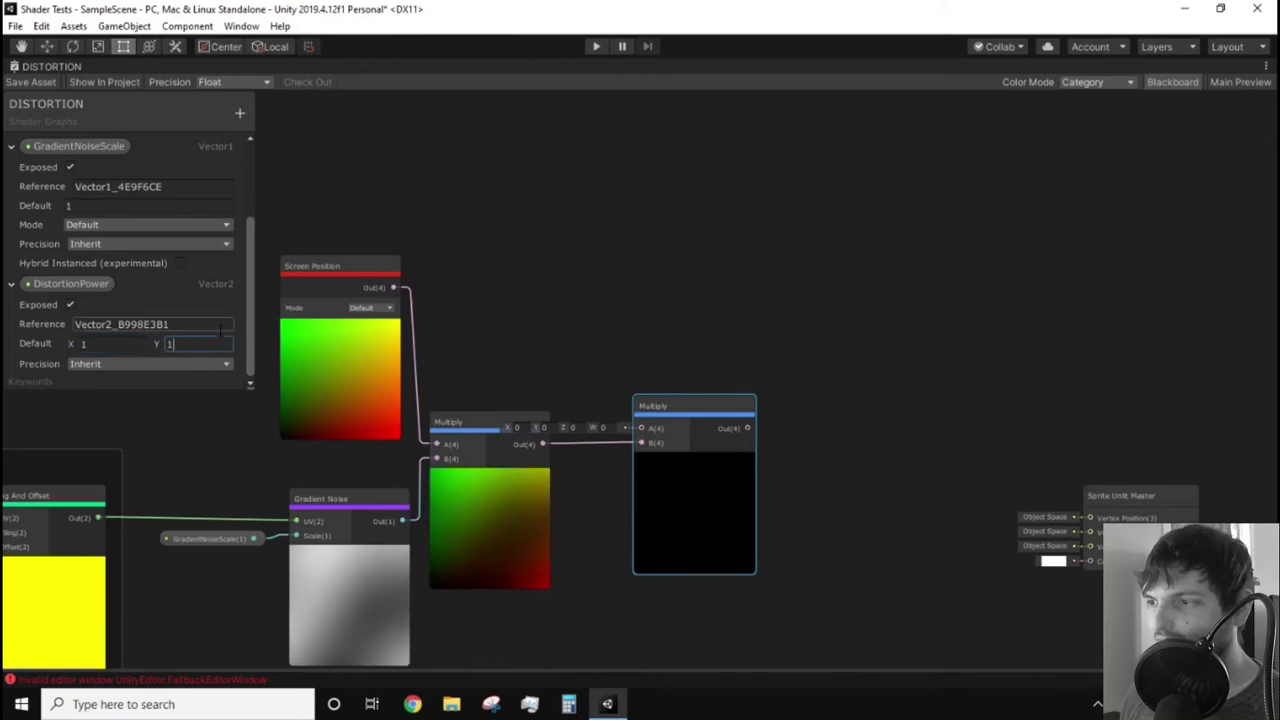
# Place the DistortionPower property in the graph, connect it to input A of the second Multiply node and arrange both nodes.
pyautogui.moveTo(60, 287); pyautogui.dragTo(594, 488)
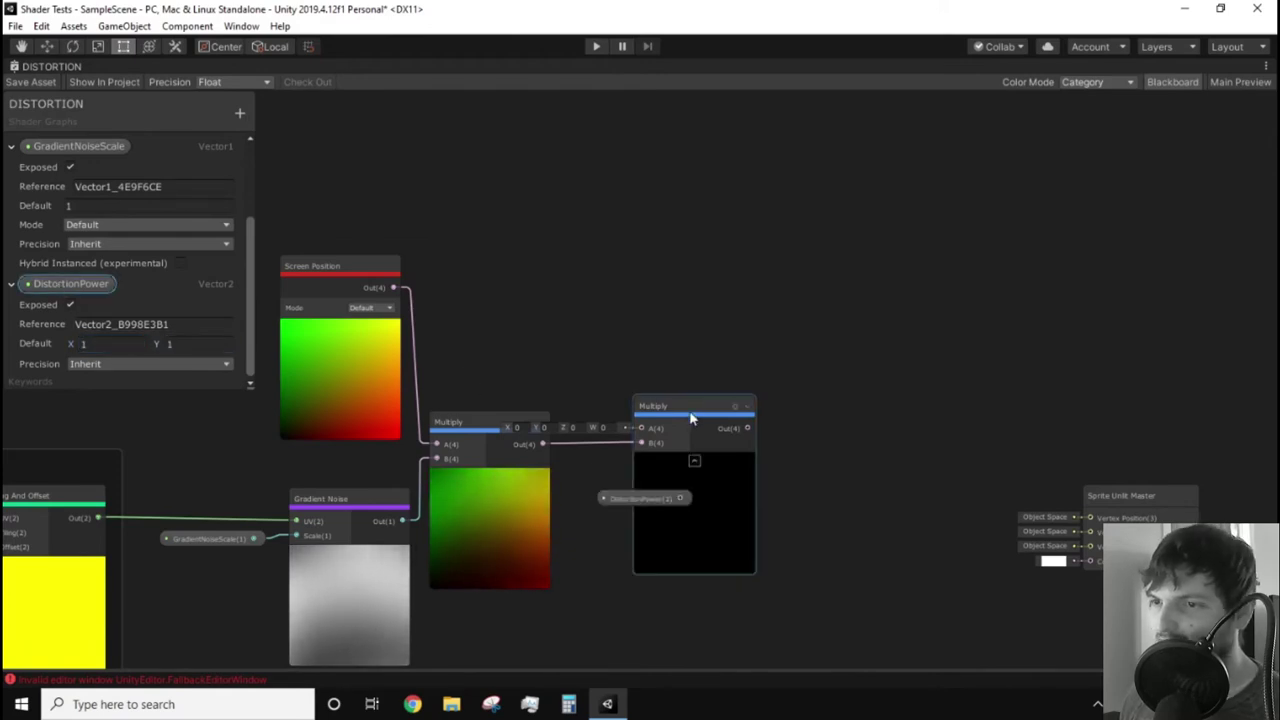
pyautogui.moveTo(687, 410); pyautogui.dragTo(731, 407)
pyautogui.moveTo(631, 490); pyautogui.dragTo(553, 386)
pyautogui.moveTo(708, 408); pyautogui.dragTo(626, 426)
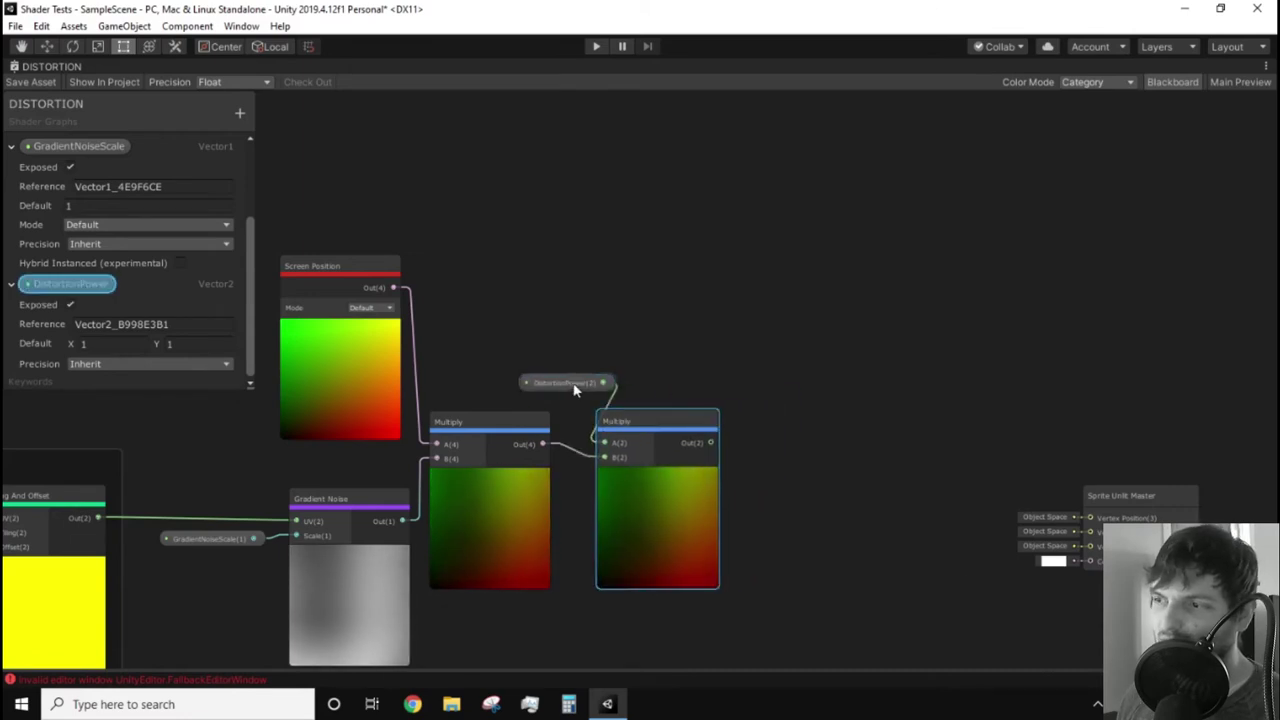
# Create an Add node with the Screen Position output in A and the second Multiply output in B.
pyautogui.moveTo(340, 330); pyautogui.dragTo(340, 320)
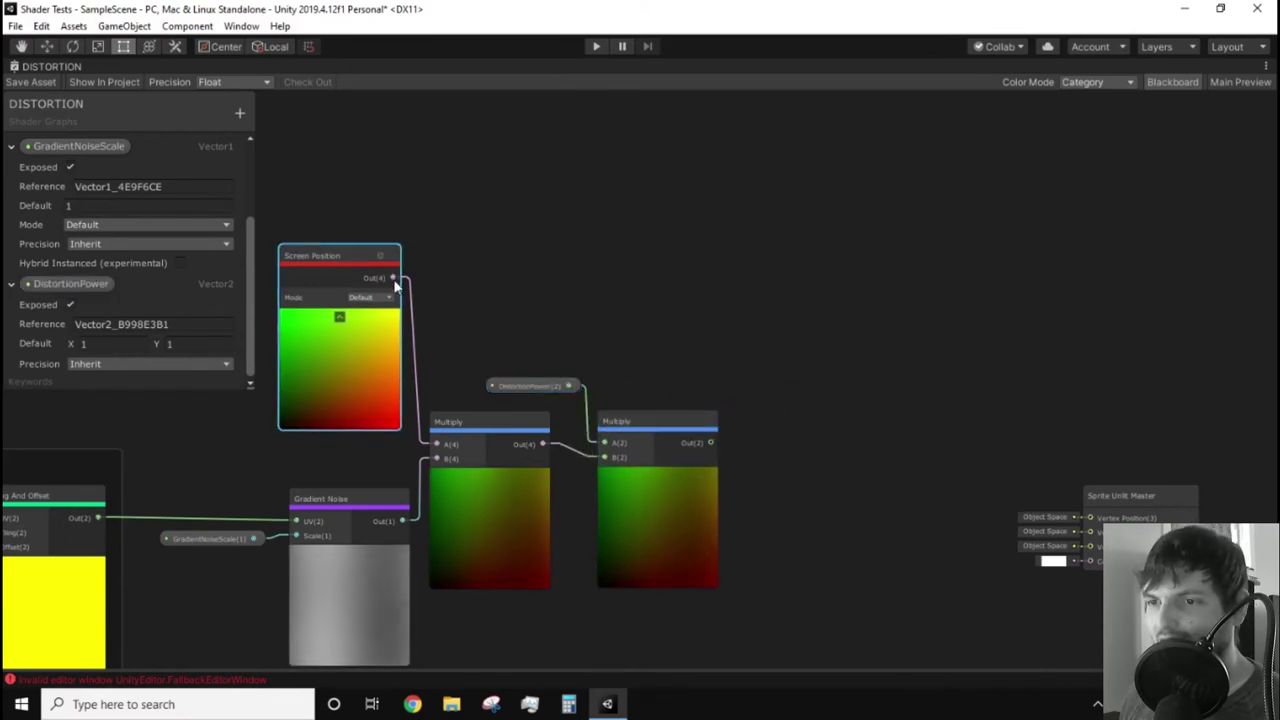
pyautogui.moveTo(393, 277); pyautogui.dragTo(709, 343)
pyautogui.write('add')
pyautogui.click(735, 376)
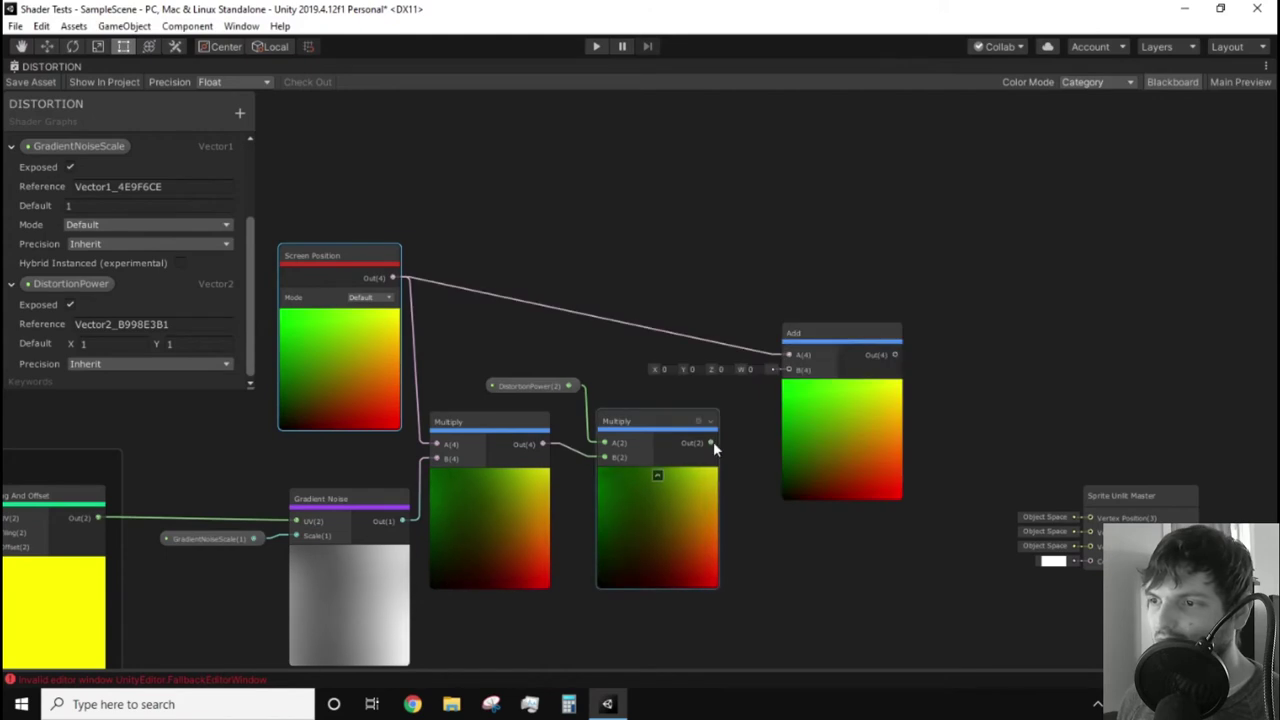
pyautogui.moveTo(713, 441); pyautogui.dragTo(789, 370)
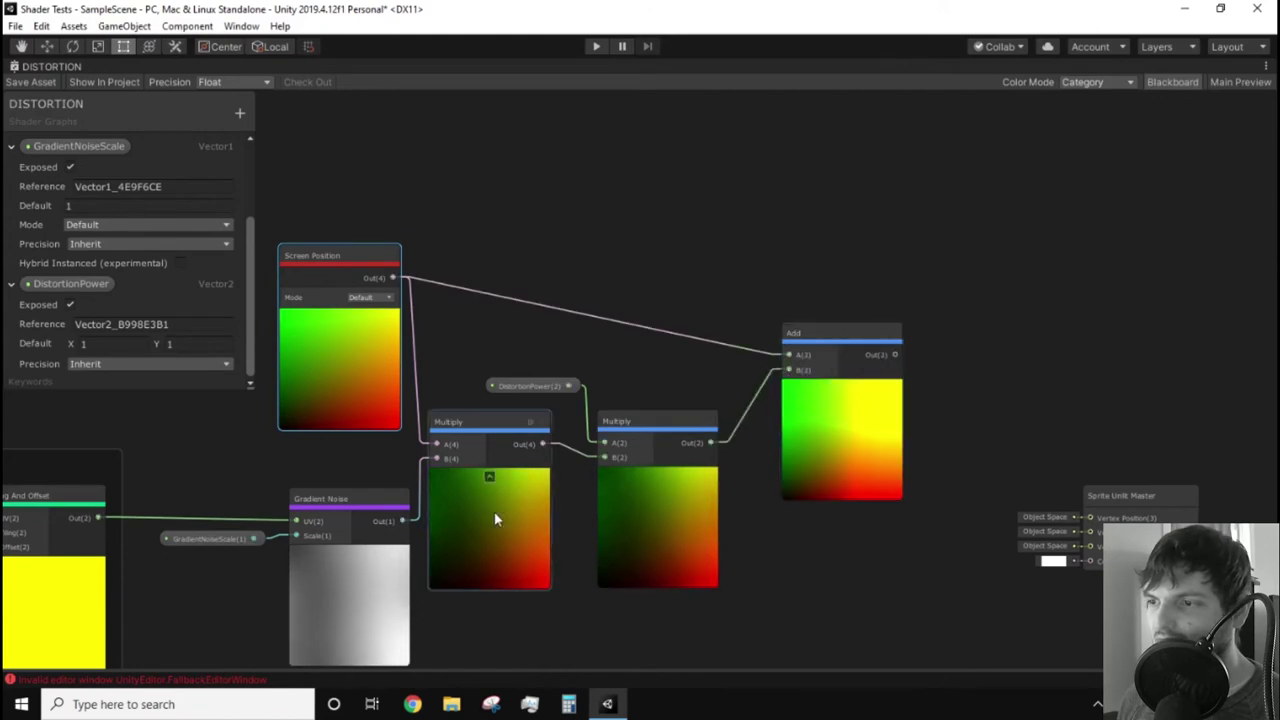
# Set the default value of the GradientNoiseScale property to 3.
pyautogui.click(24, 204)
pyautogui.write('.5')
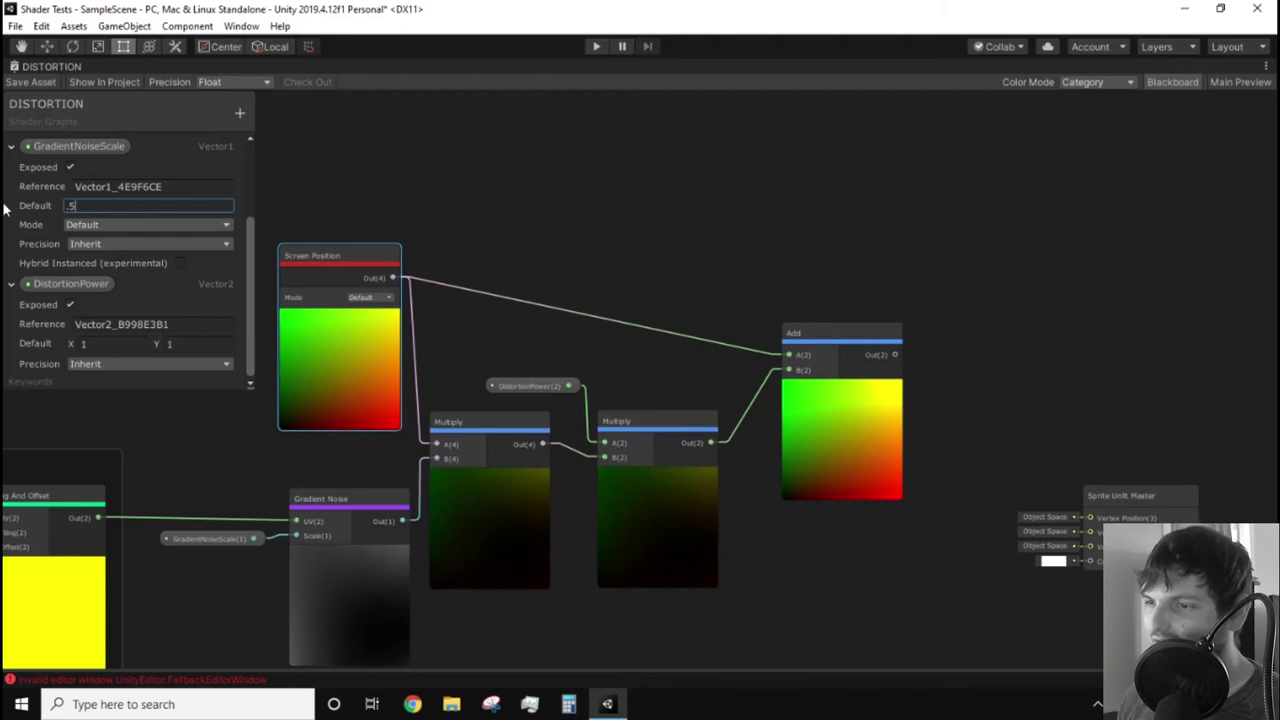
pyautogui.moveTo(12, 207); pyautogui.dragTo(4, 207)
pyautogui.write('3')
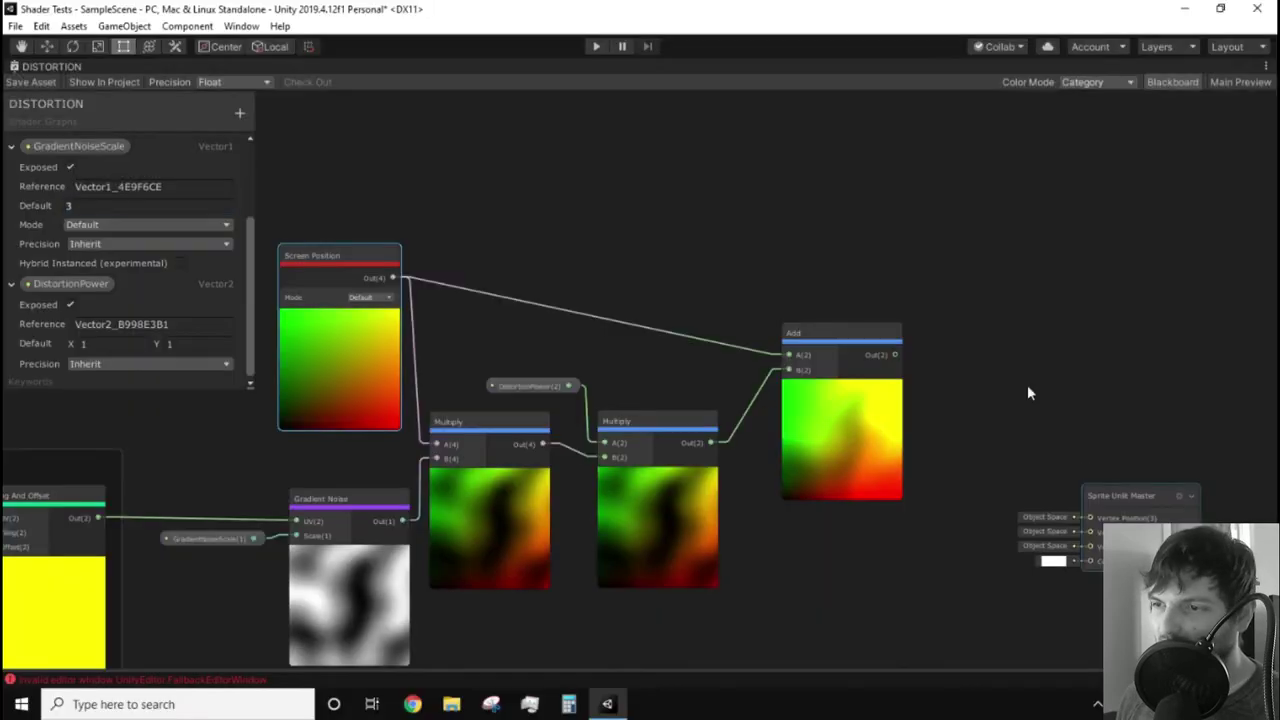
# Move the Sprite Unlit Master level with the Add node and feed the Add output into the UV of a new Scene Color node.
pyautogui.moveTo(1040, 512); pyautogui.dragTo(1170, 337)
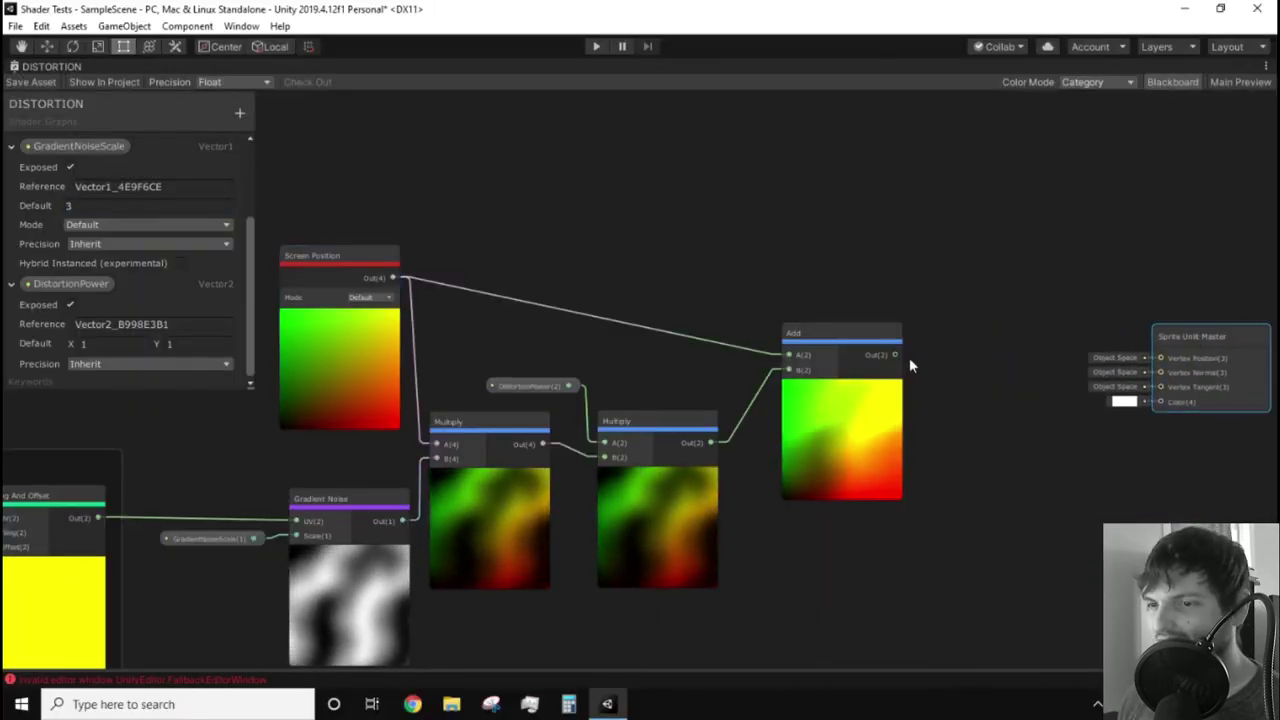
pyautogui.moveTo(962, 365); pyautogui.dragTo(786, 379, button='middle')
pyautogui.scroll(2, 786, 379)
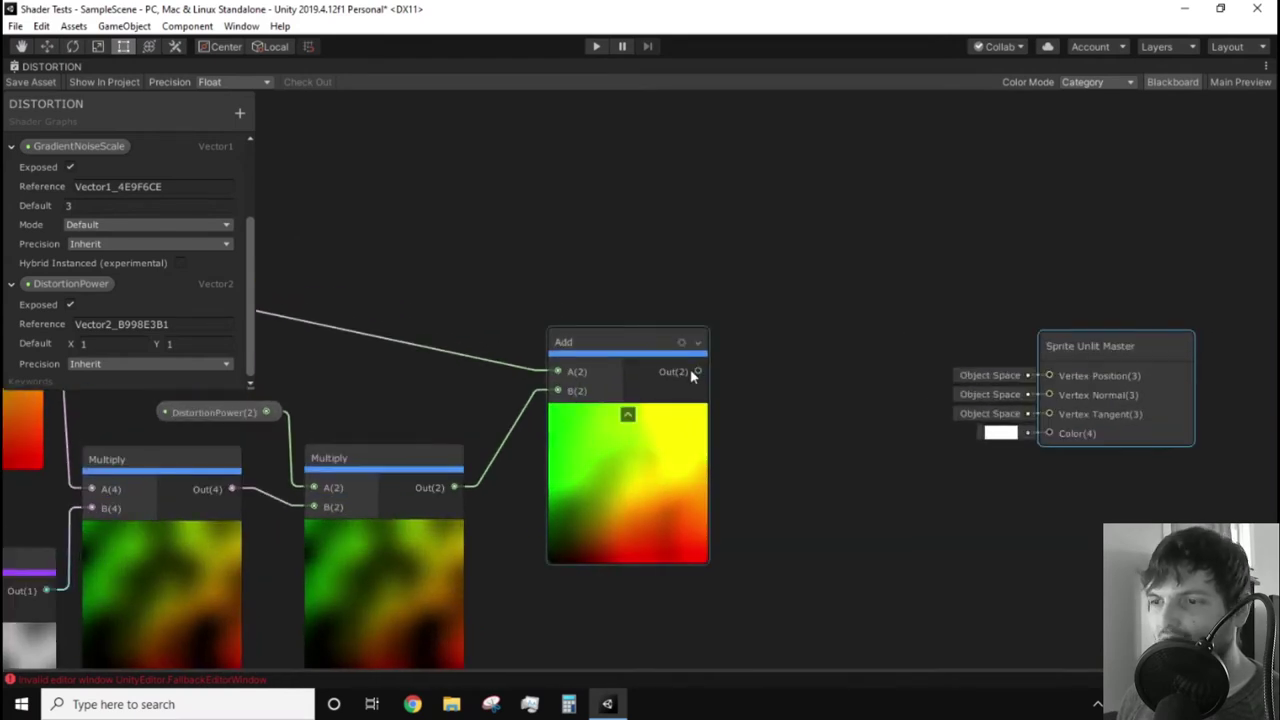
pyautogui.moveTo(729, 367); pyautogui.dragTo(749, 371)
pyautogui.write('sce')
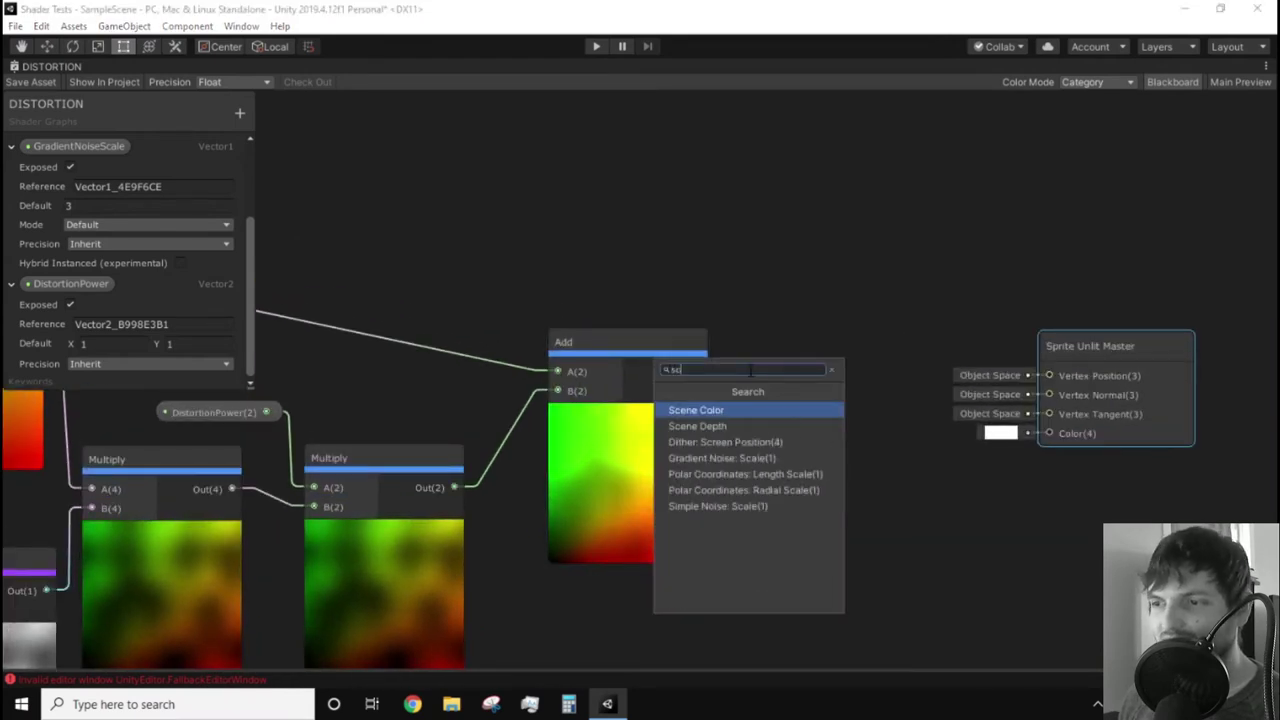
pyautogui.click(706, 411)
pyautogui.click(786, 357)
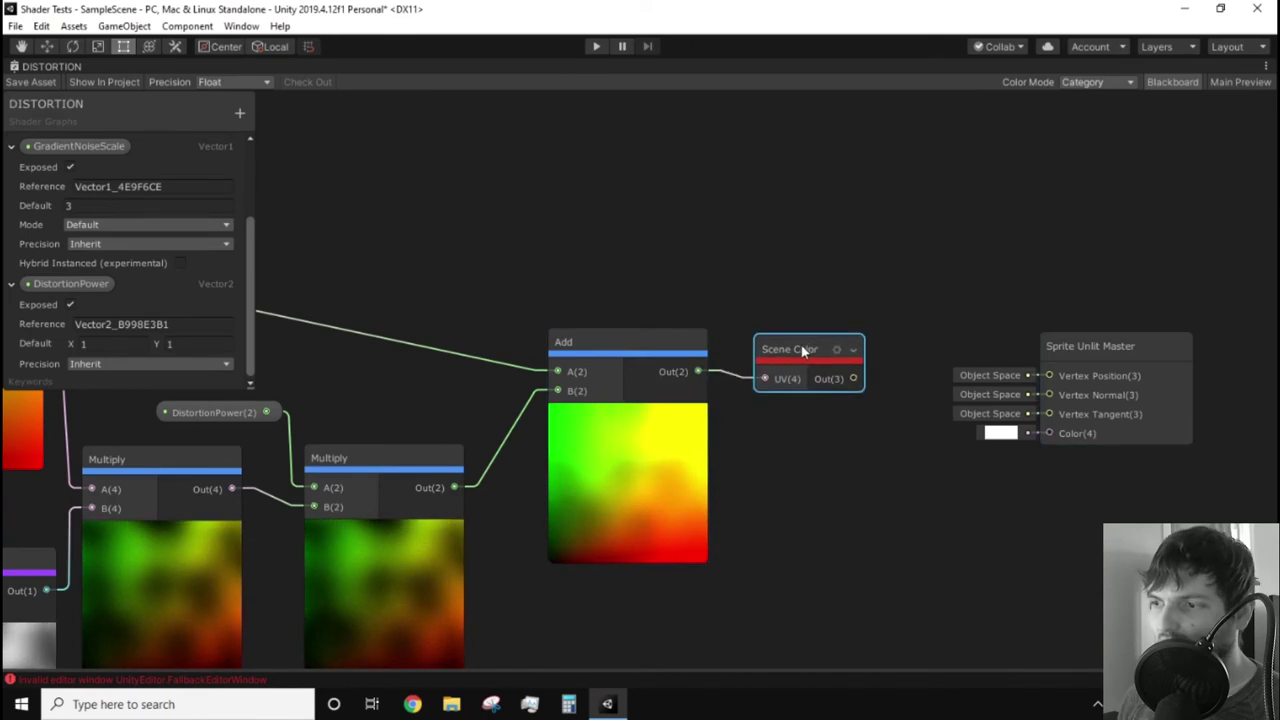
# Connect the Scene Color output to the Color input of the Sprite Unlit Master and save the shader graph asset.
pyautogui.moveTo(855, 376); pyautogui.dragTo(1043, 433)
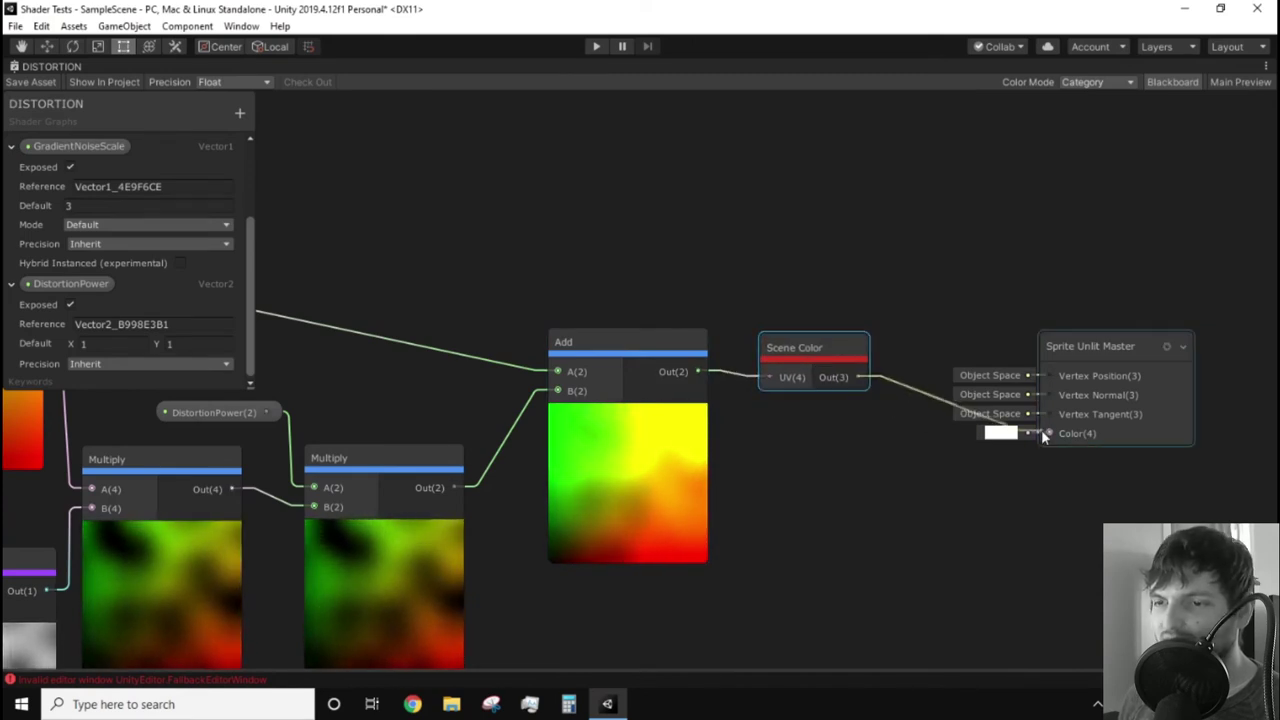
pyautogui.scroll(-1, 926, 346)
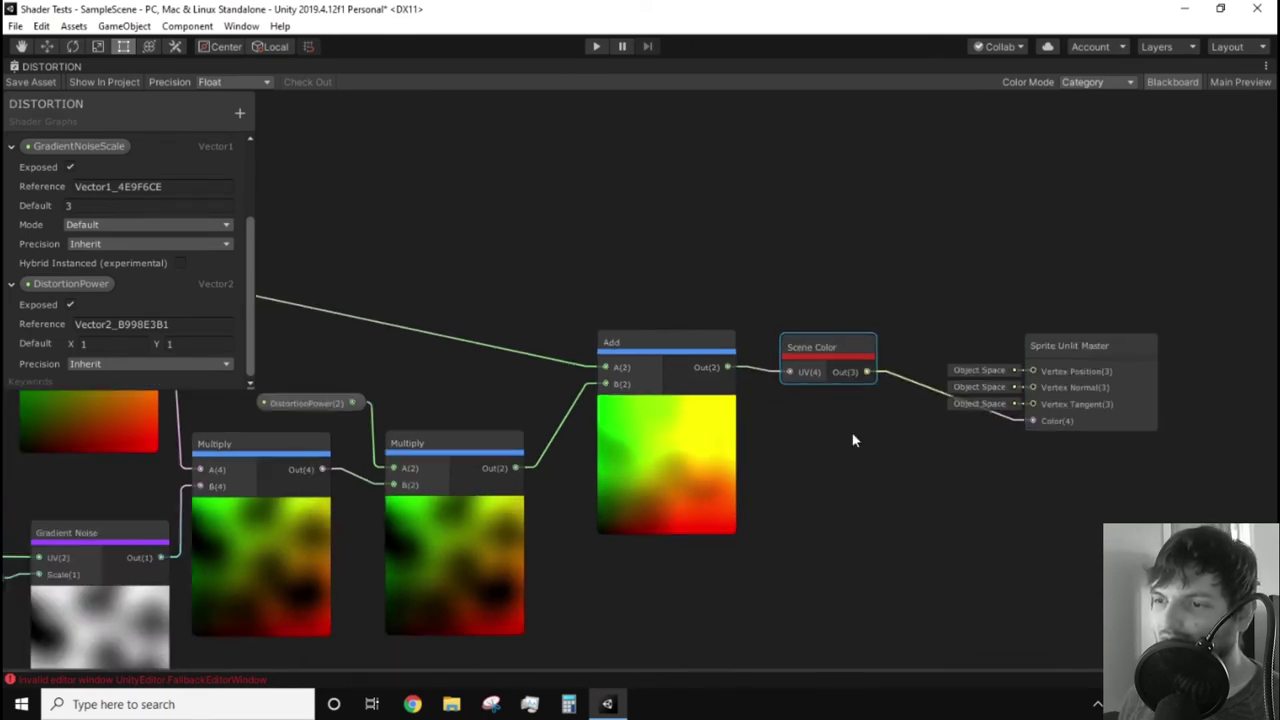
pyautogui.scroll(-1, 860, 475)
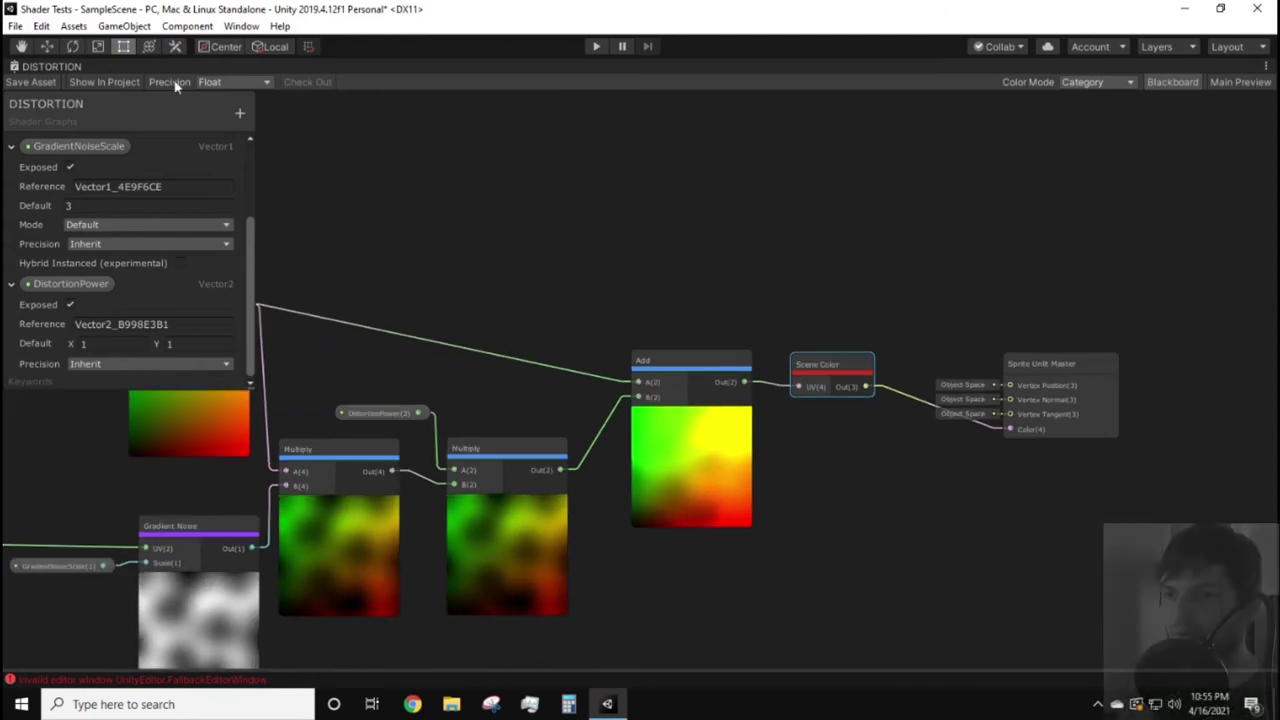
pyautogui.click(34, 82)
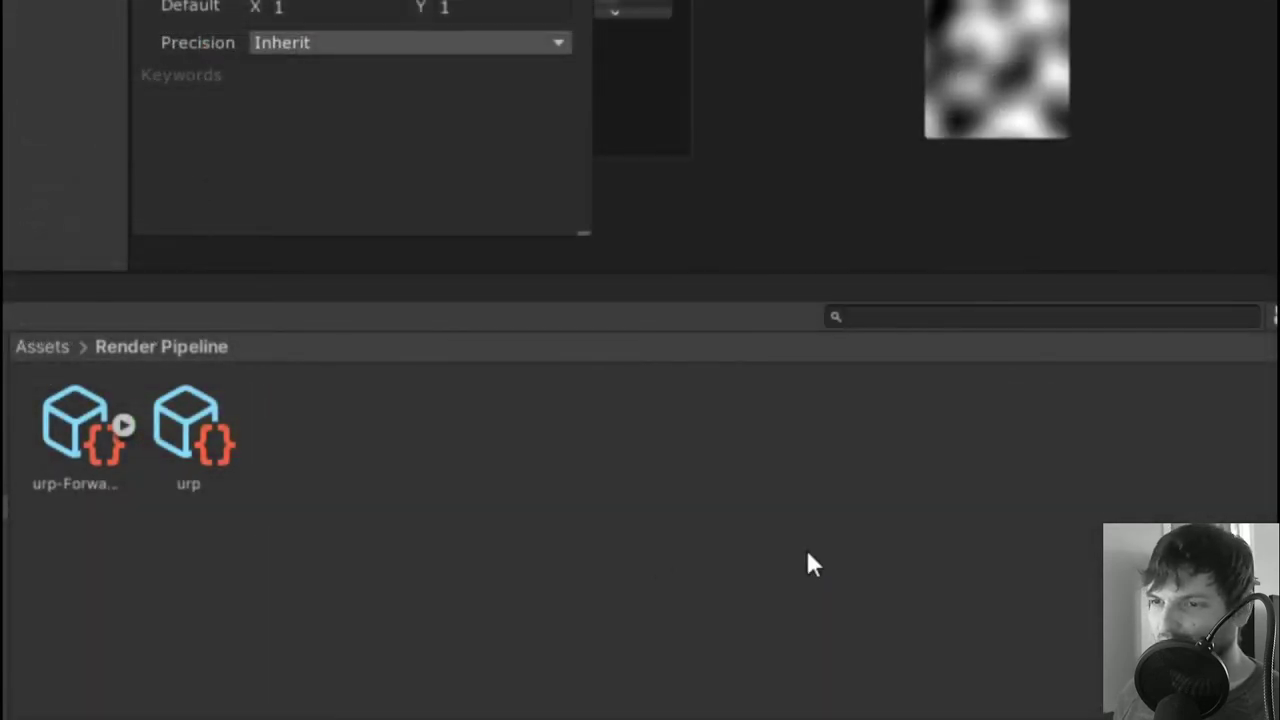
# Enable Depth Texture and Opaque Texture on the urp asset in the Render Pipeline folder.
pyautogui.click(180, 447)
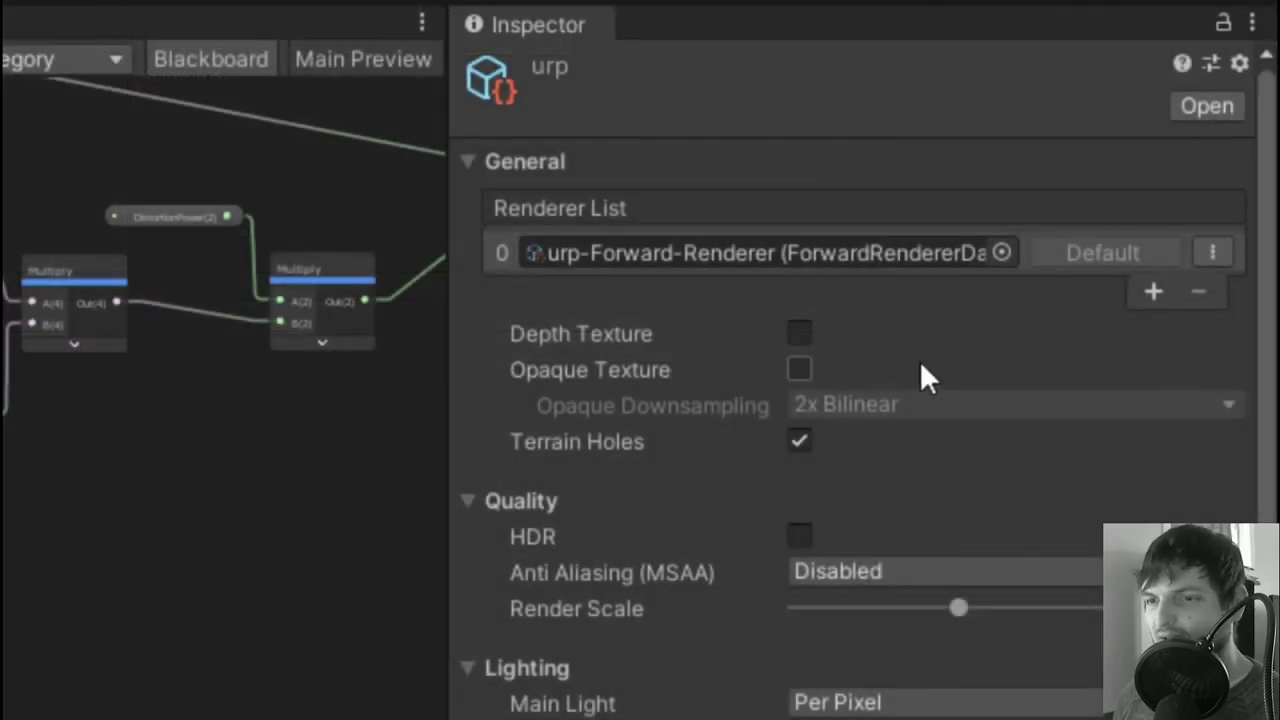
pyautogui.click(799, 334)
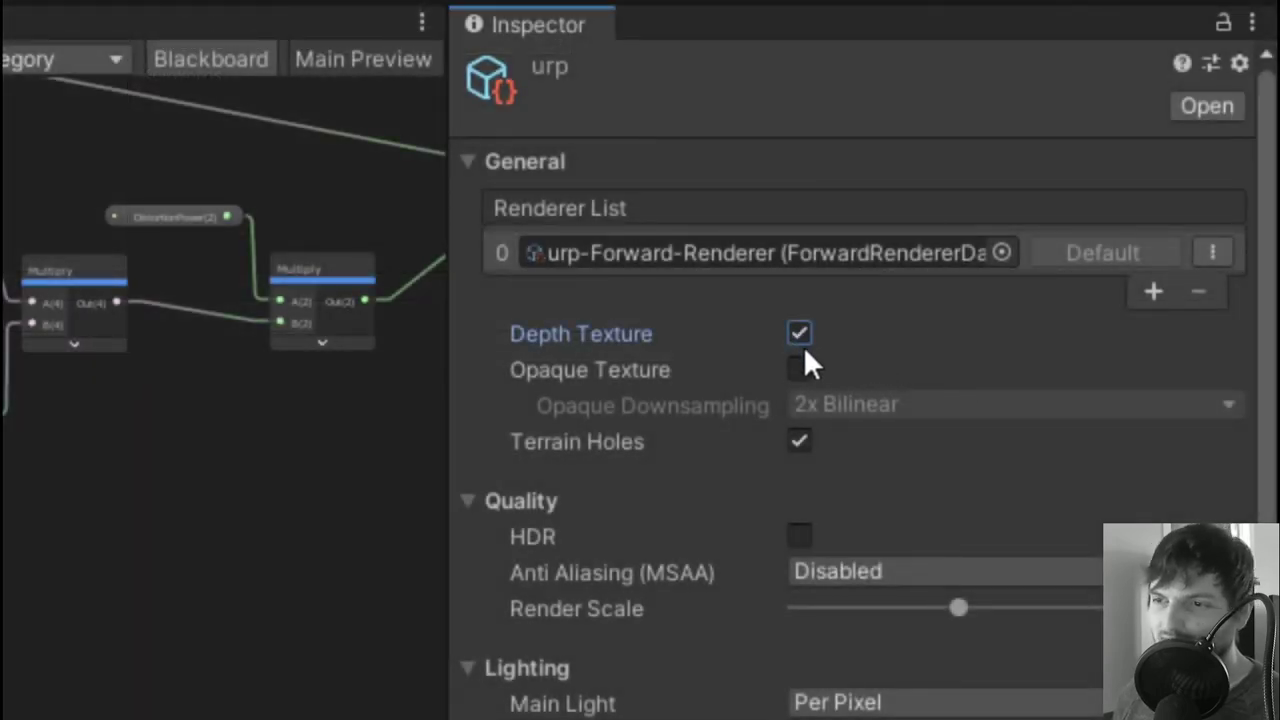
pyautogui.click(808, 370)
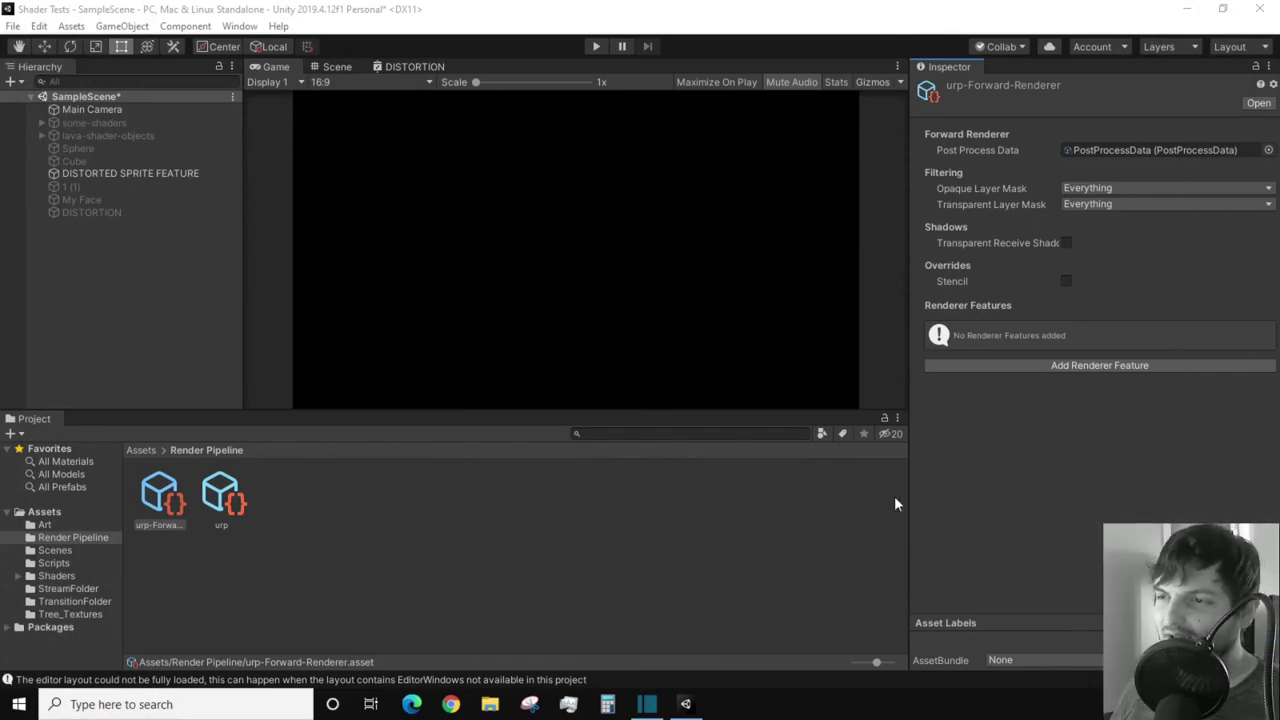
# Add a Render Objects (Experimental) renderer feature to the urp-Forward-Renderer asset and name it DistortionEffect.
pyautogui.click(160, 506)
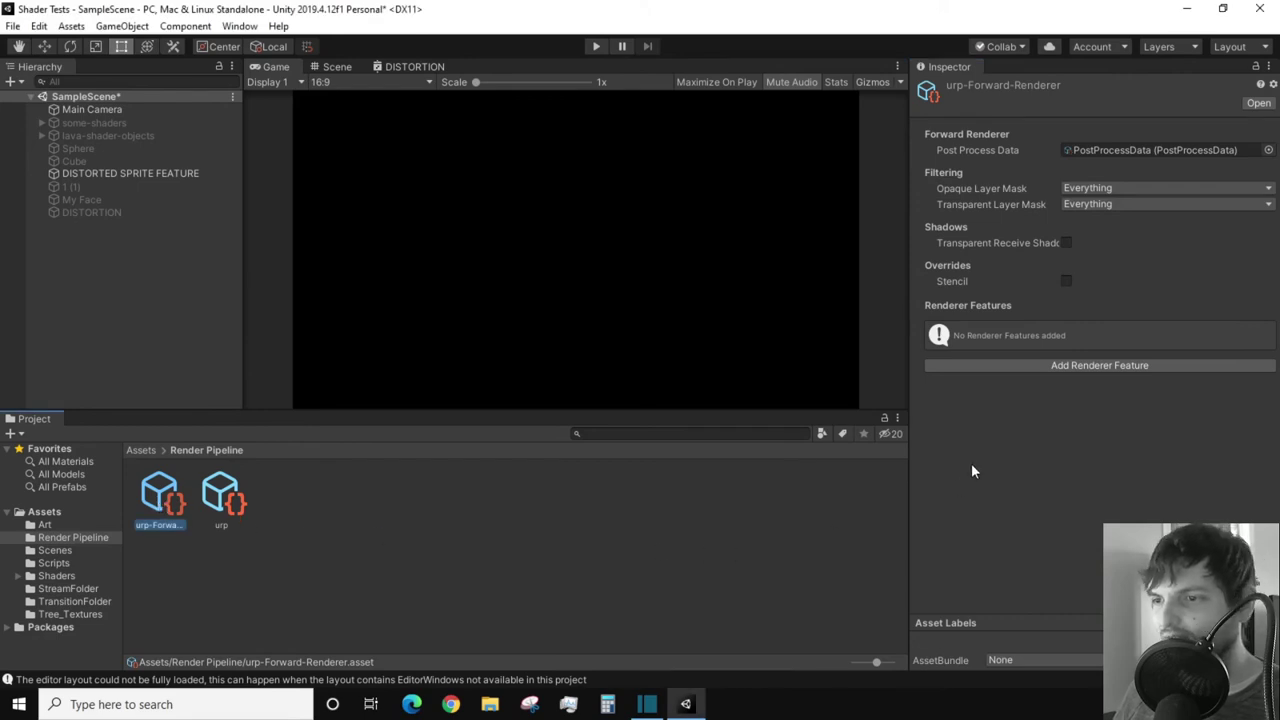
pyautogui.click(1026, 368)
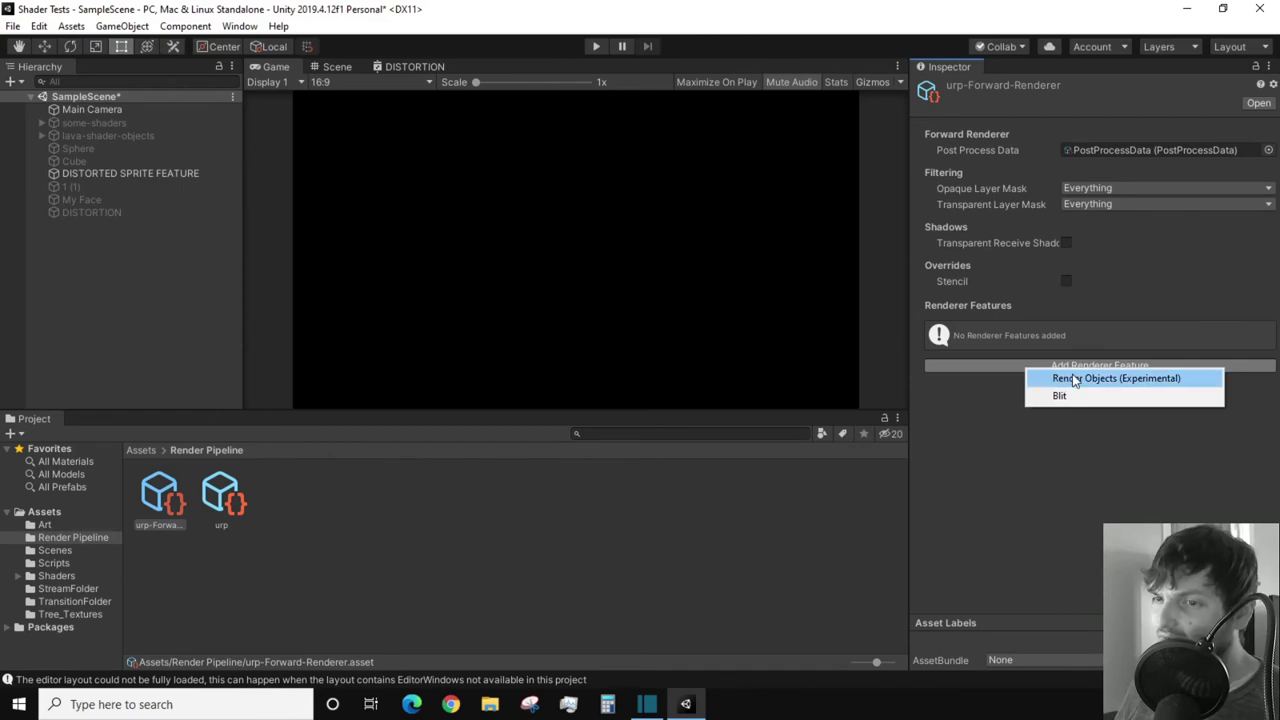
pyautogui.click(1189, 383)
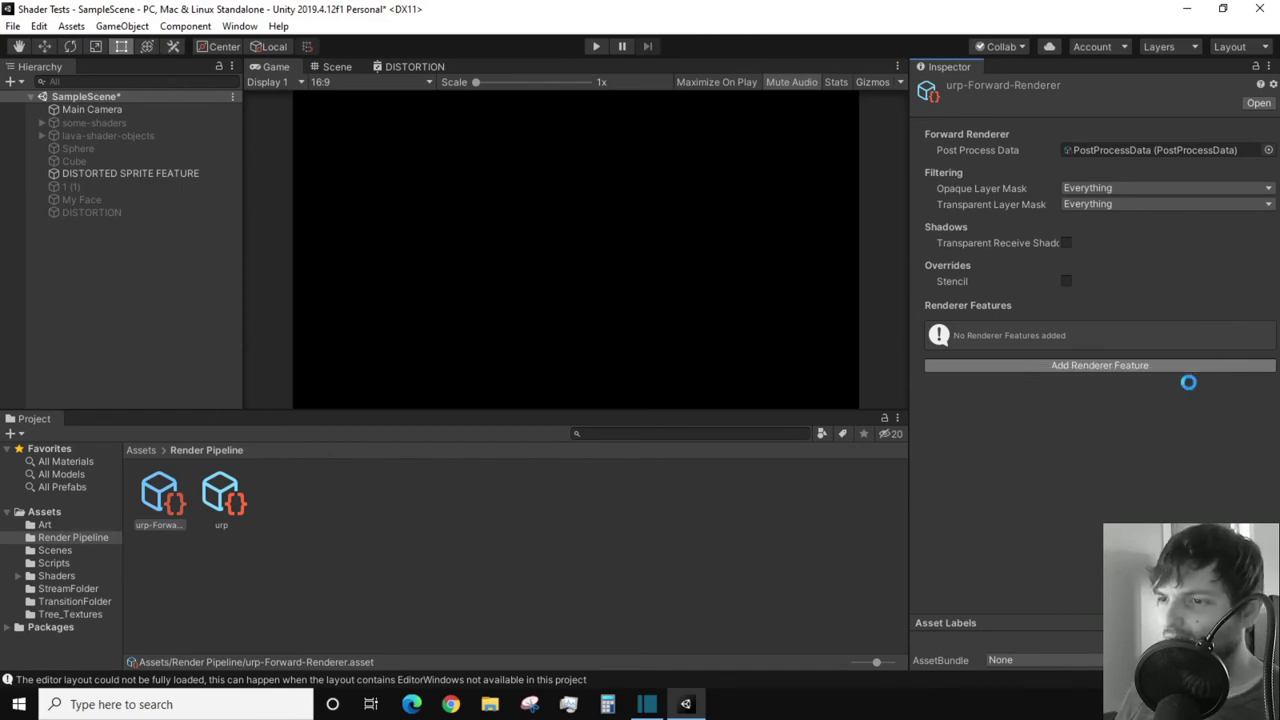
pyautogui.click(1164, 345)
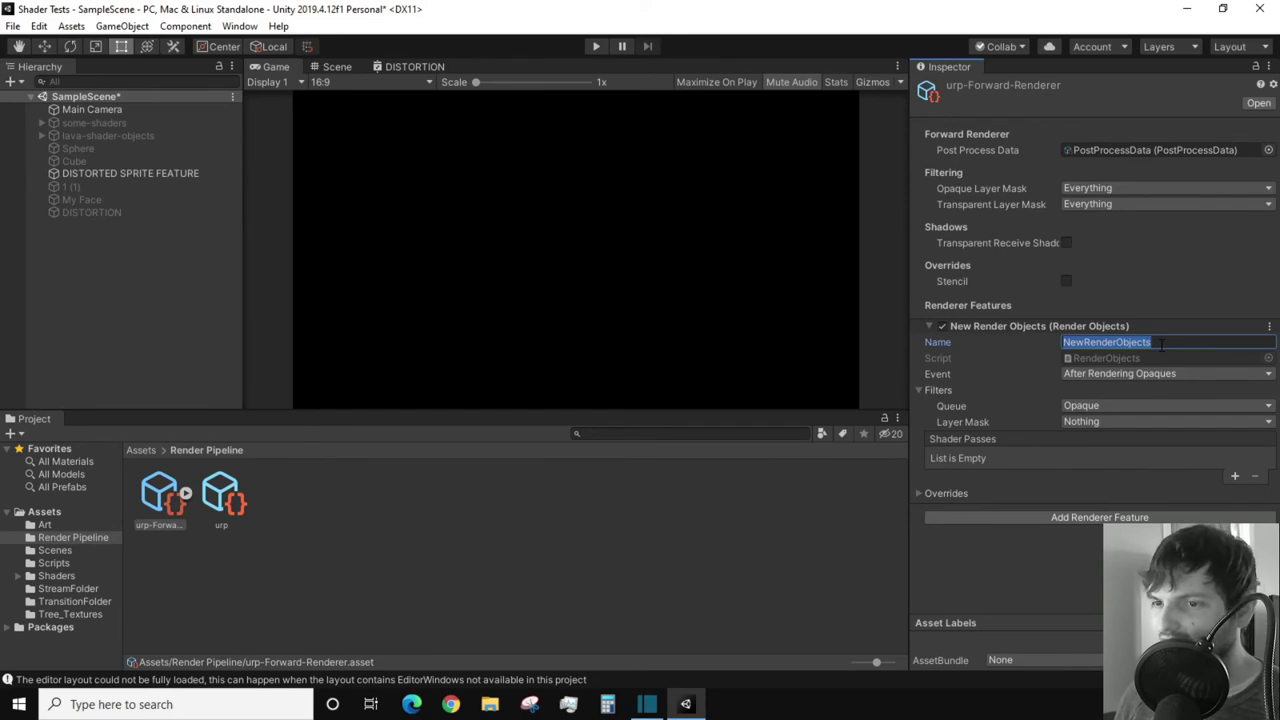
pyautogui.write('D')
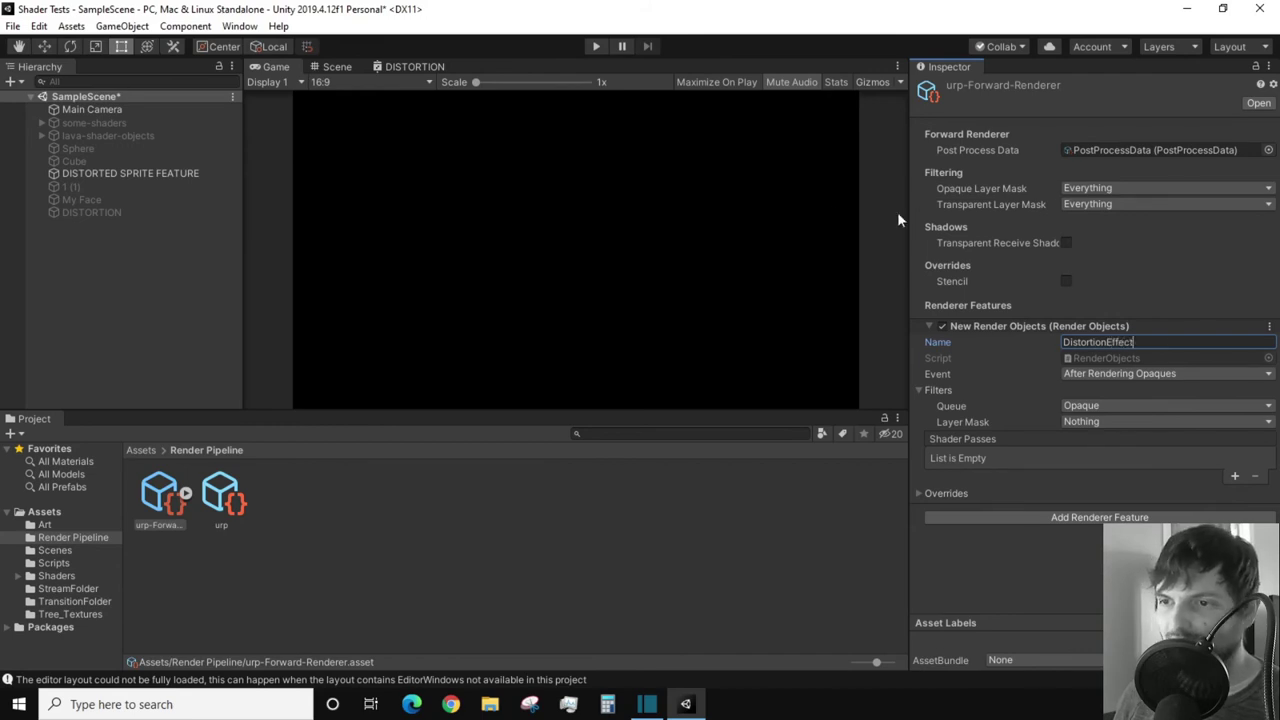
pyautogui.write('istortionEffect')
pyautogui.press('Return')
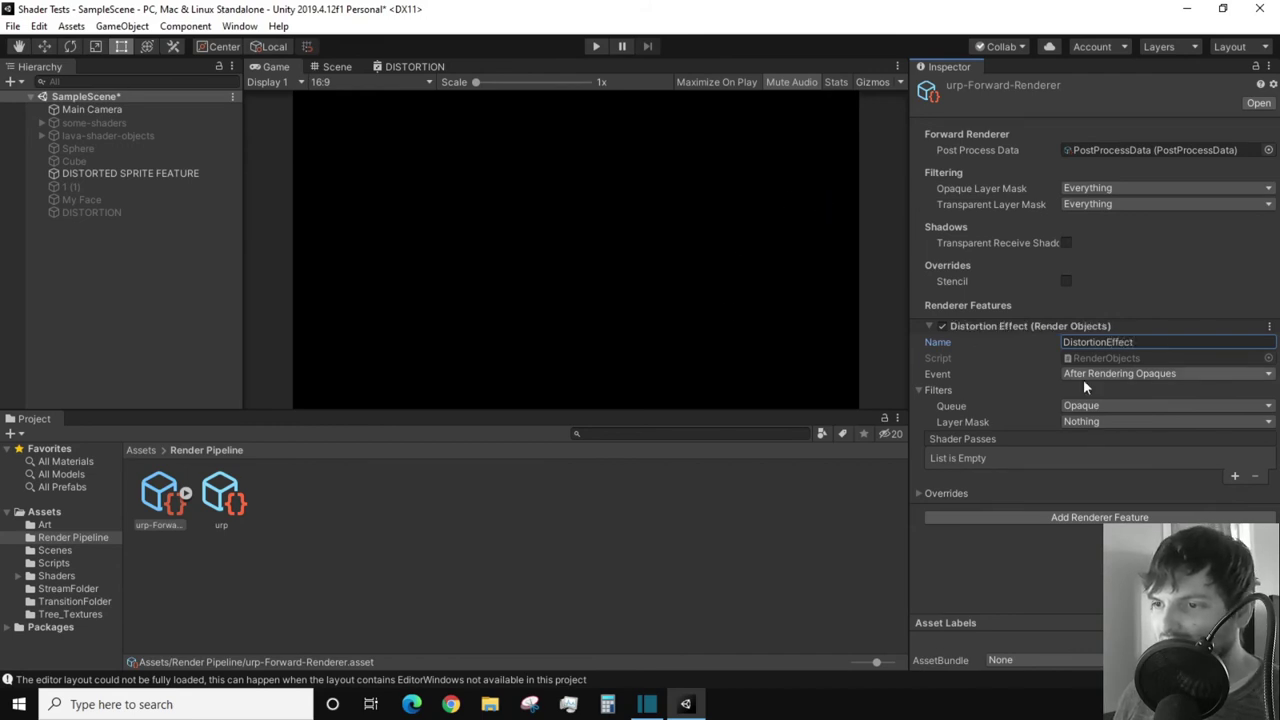
# Set the DistortionEffect feature's event to Before Rendering Transparents and its filter queue to Transparent.
pyautogui.click(1159, 372)
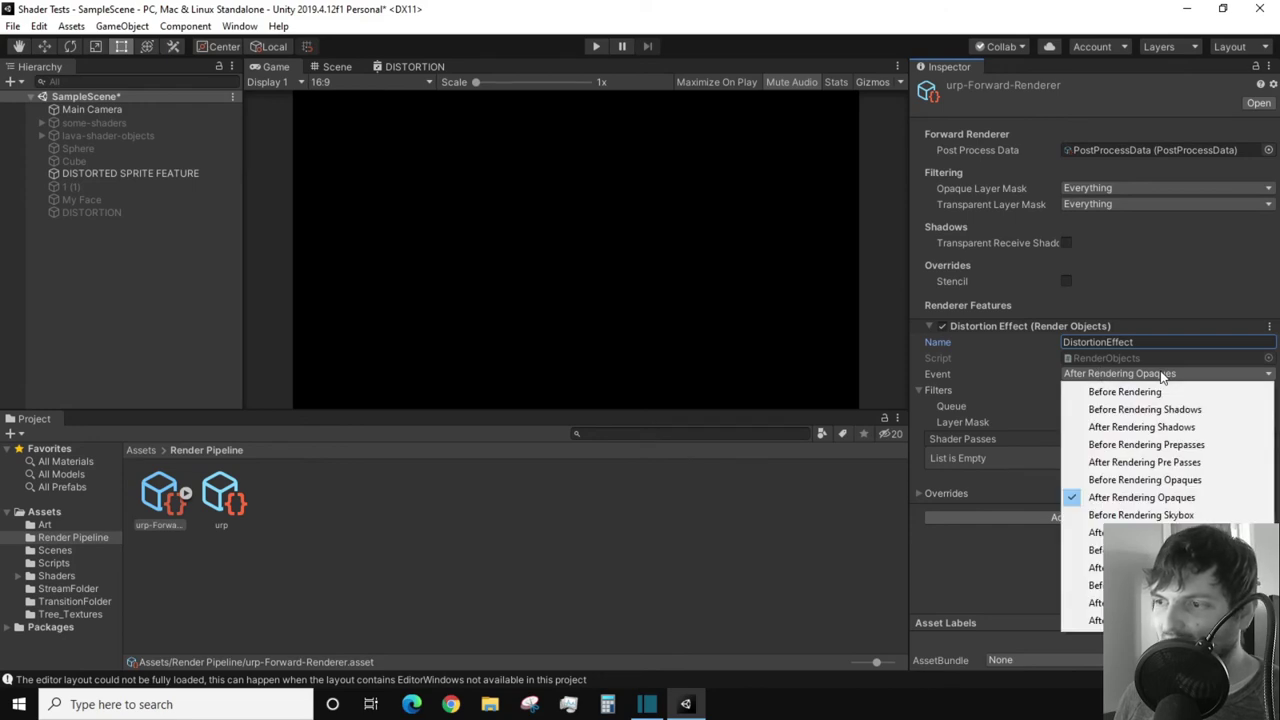
pyautogui.click(1082, 550)
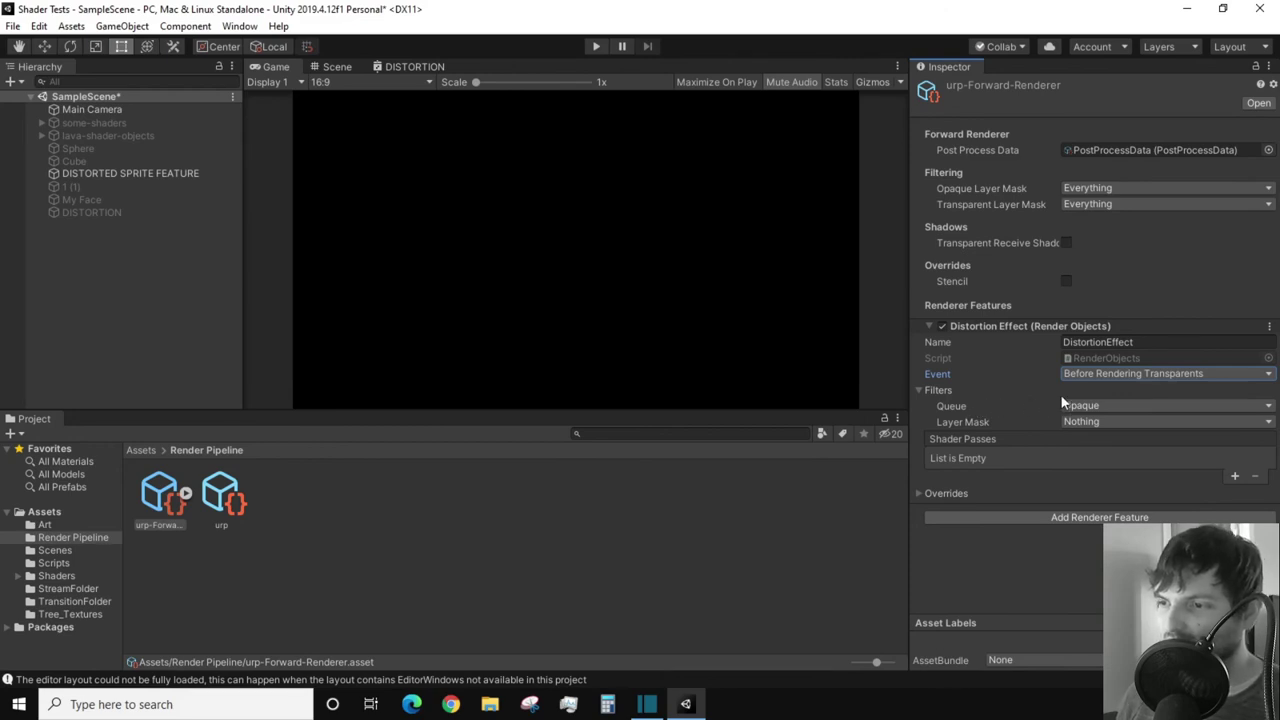
pyautogui.click(1149, 406)
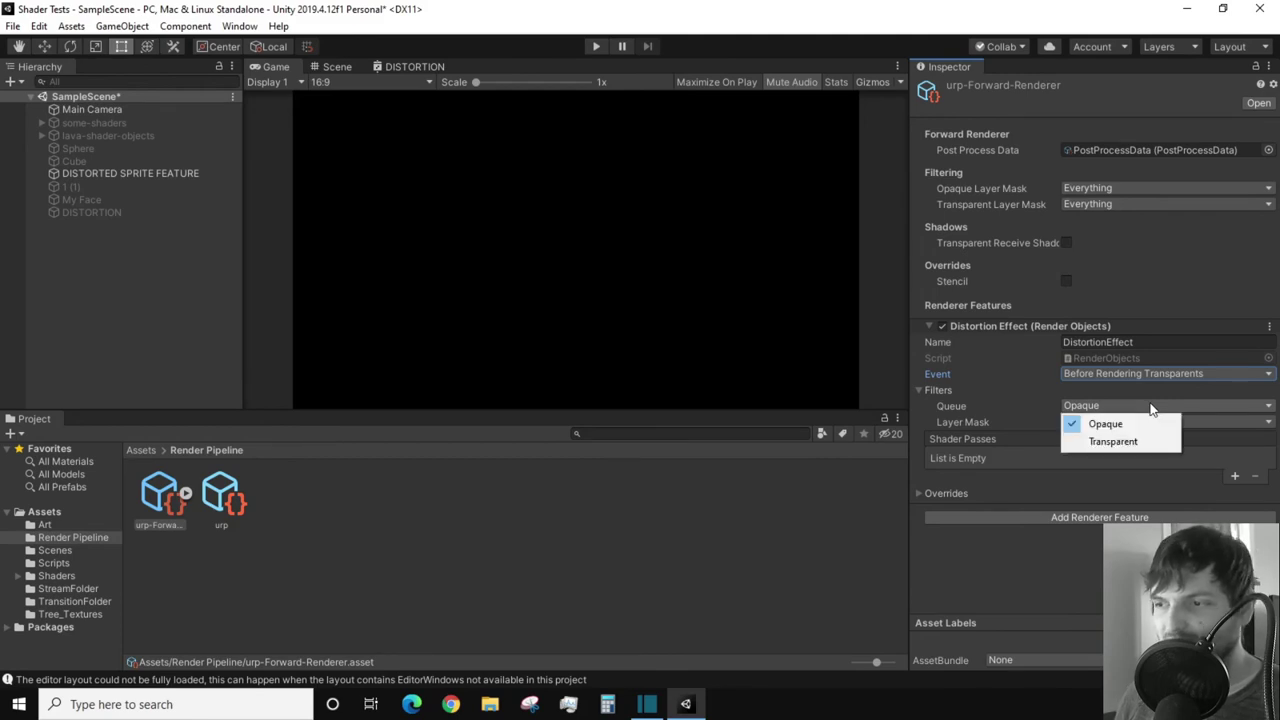
pyautogui.click(1116, 442)
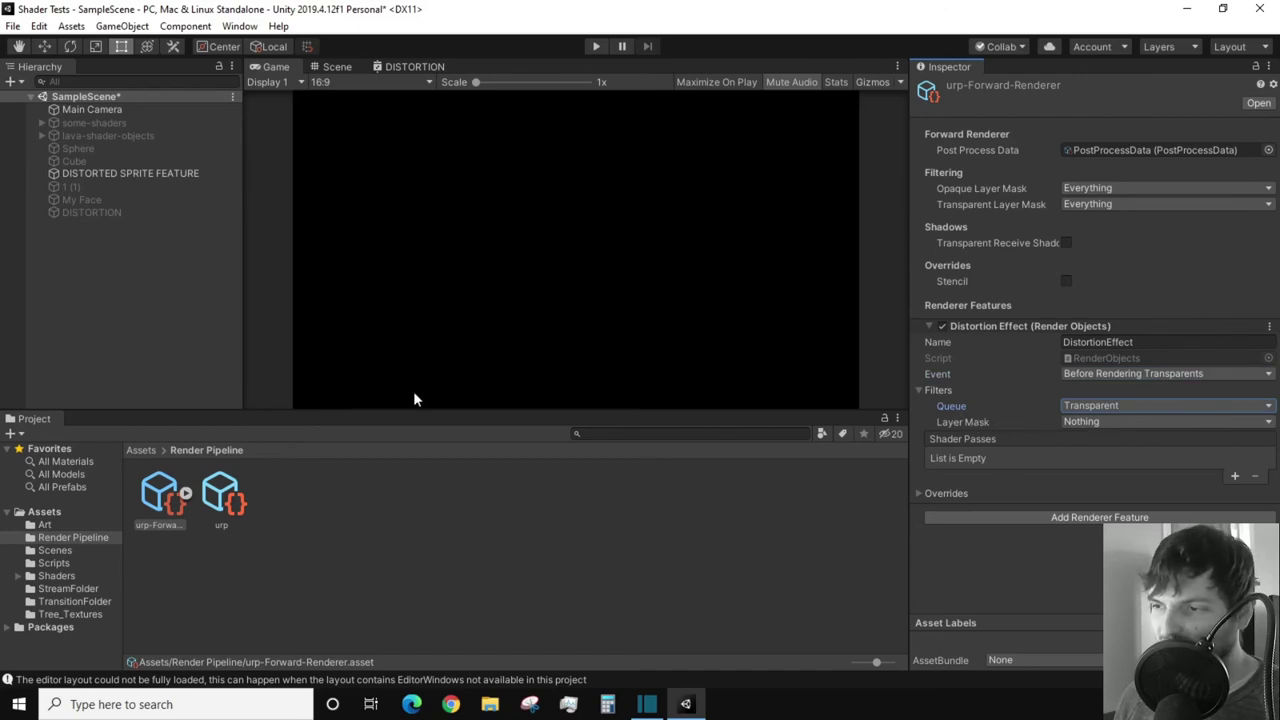
# Starting from the DISTORTED SPRITE FEATURE object's layer options, define User Layer 8 as DistortionEffect.
pyautogui.click(189, 173)
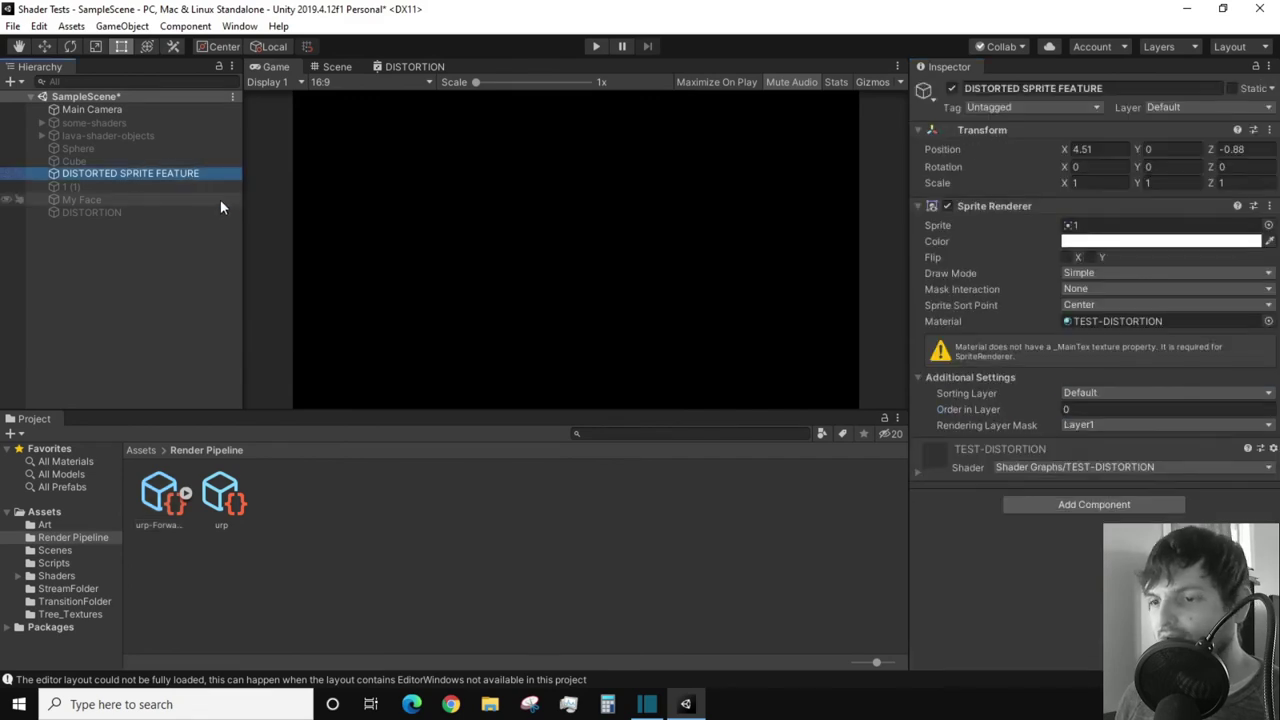
pyautogui.click(1265, 112)
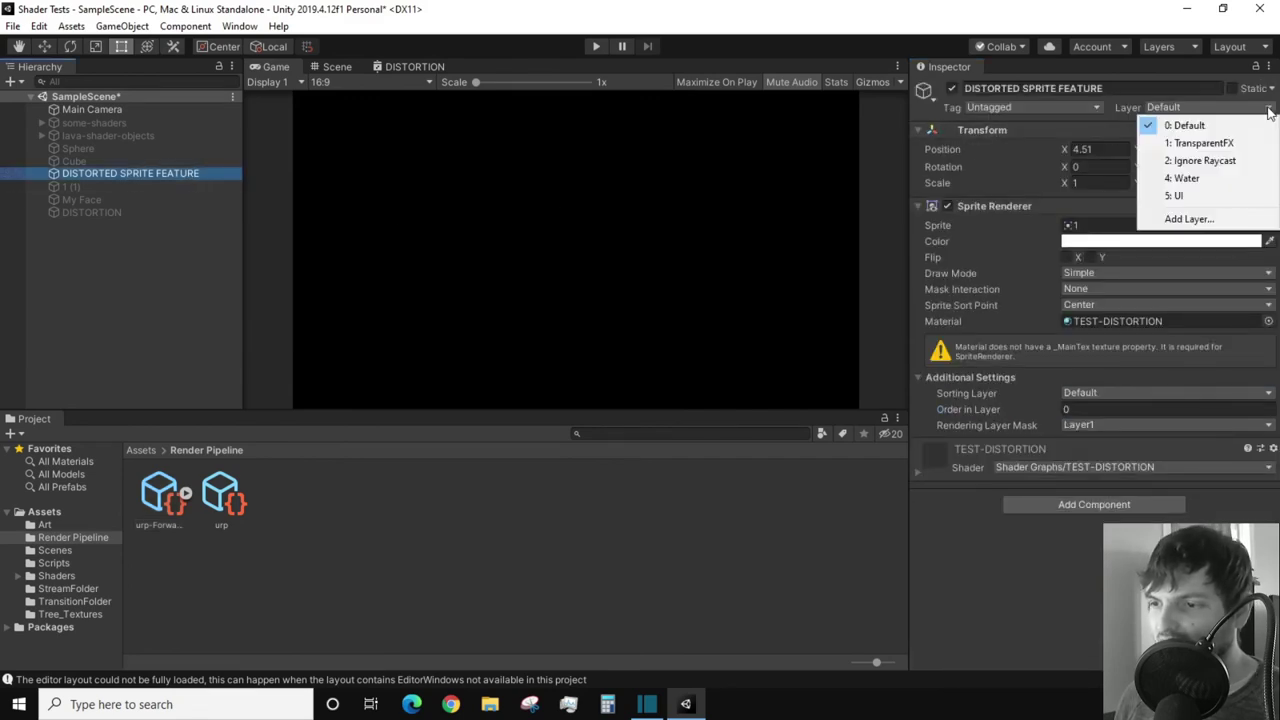
pyautogui.click(1183, 217)
pyautogui.click(1071, 306)
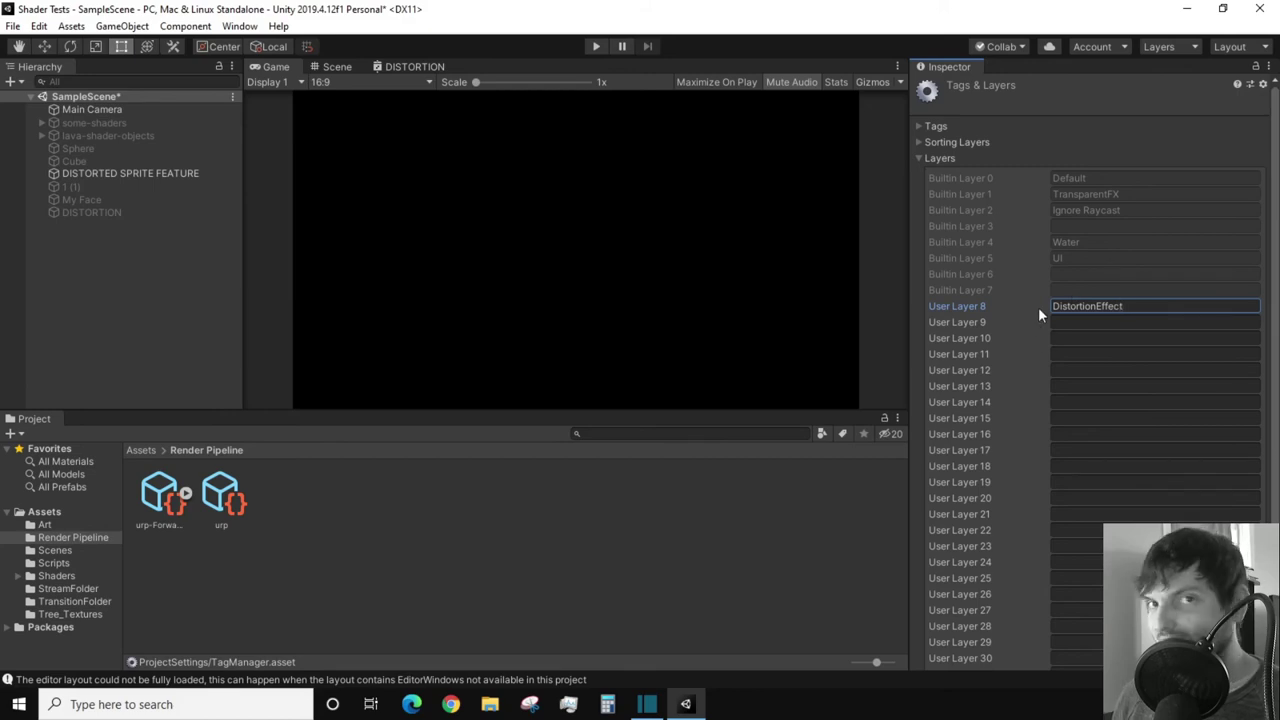
# Assign the DISTORTED SPRITE FEATURE object to the DistortionEffect layer.
pyautogui.click(119, 172)
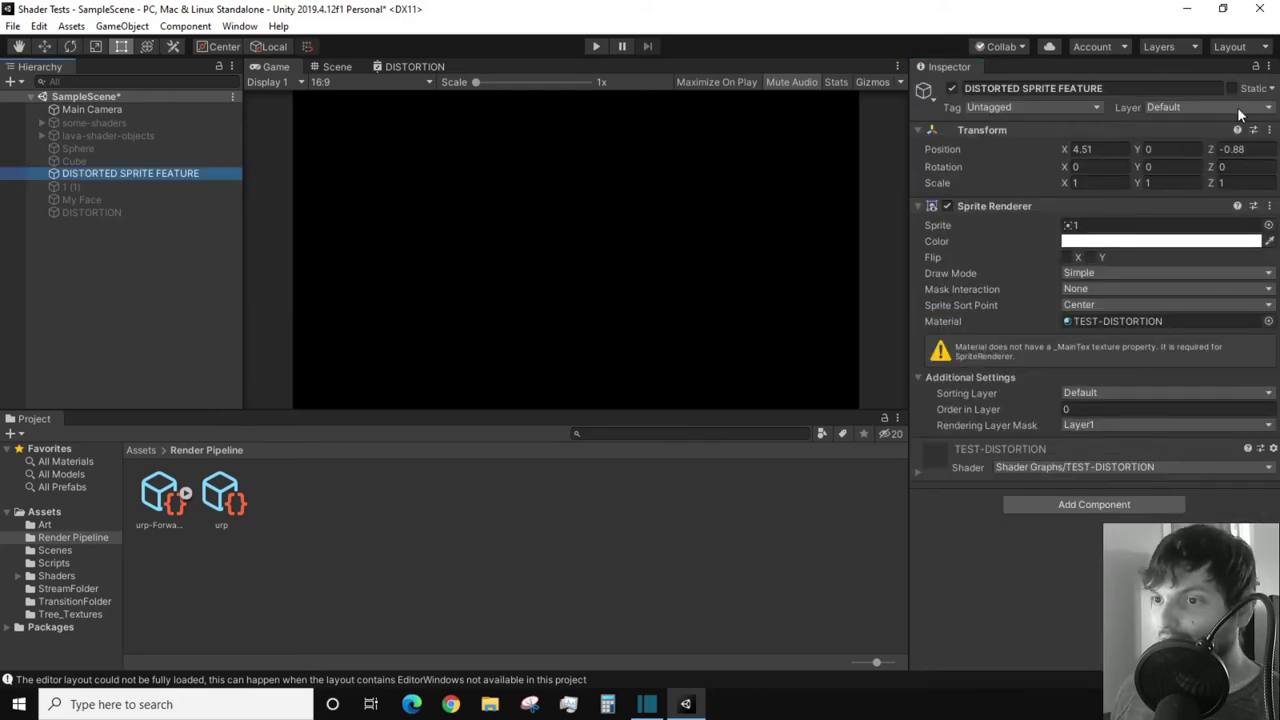
pyautogui.click(1237, 107)
pyautogui.click(1222, 209)
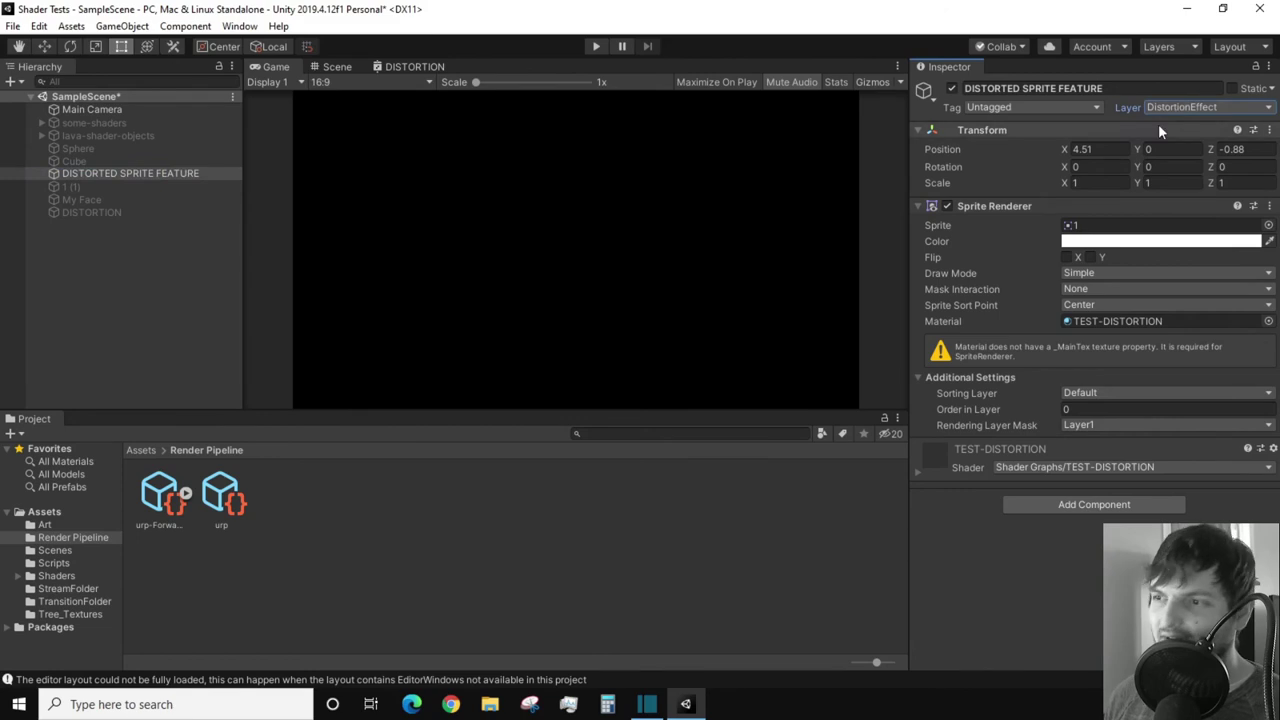
# Set the layer mask of the forward renderer's DistortionEffect feature to Everything and toggle its DistortionEffect layer entry.
pyautogui.click(158, 508)
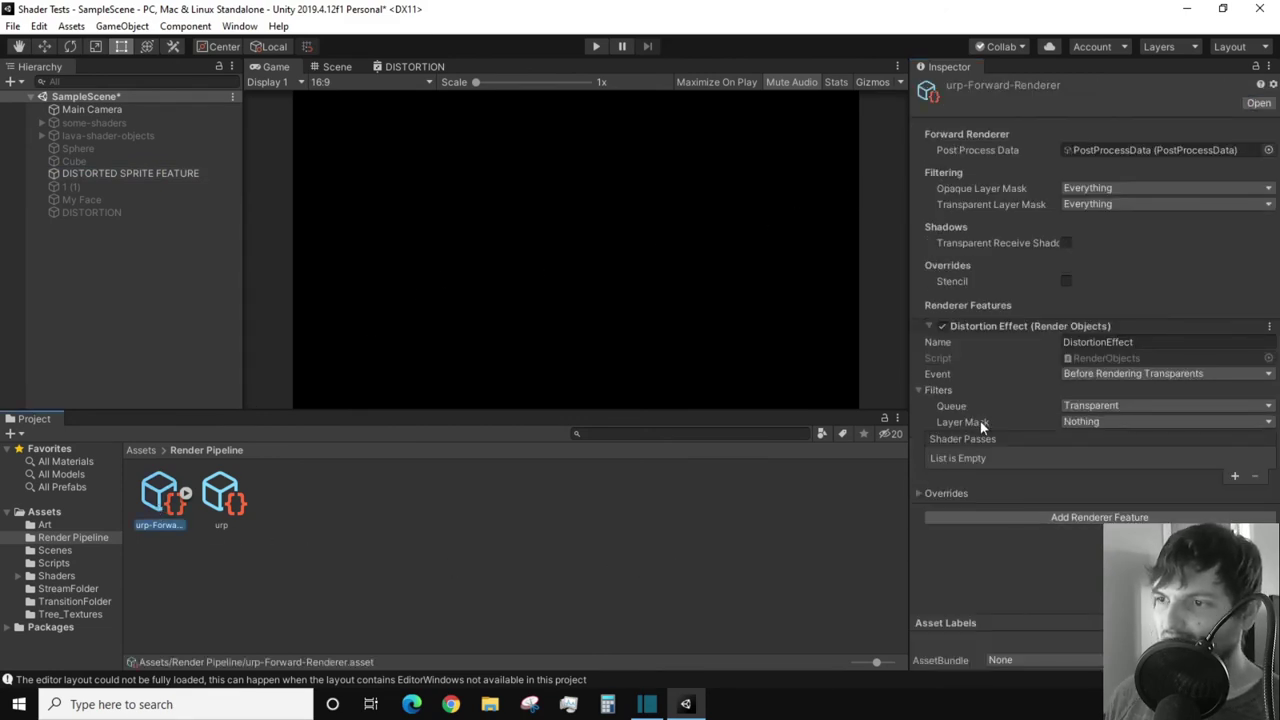
pyautogui.click(1072, 421)
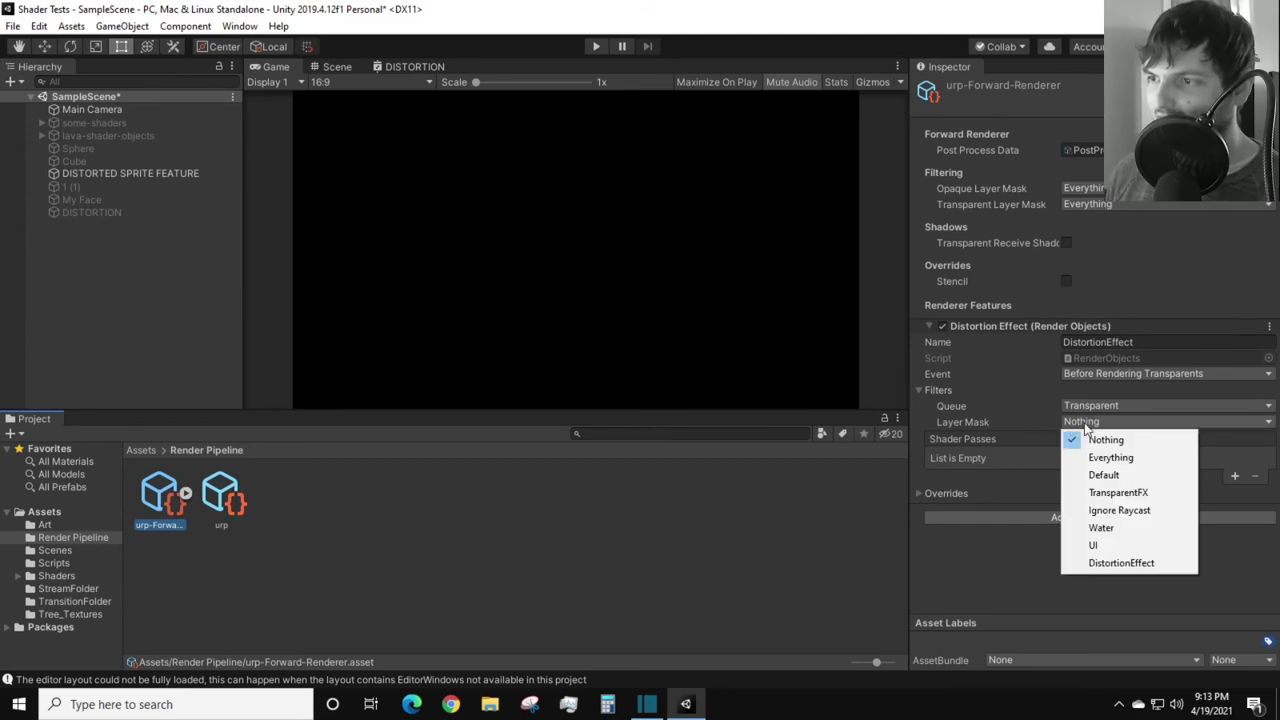
pyautogui.click(1108, 457)
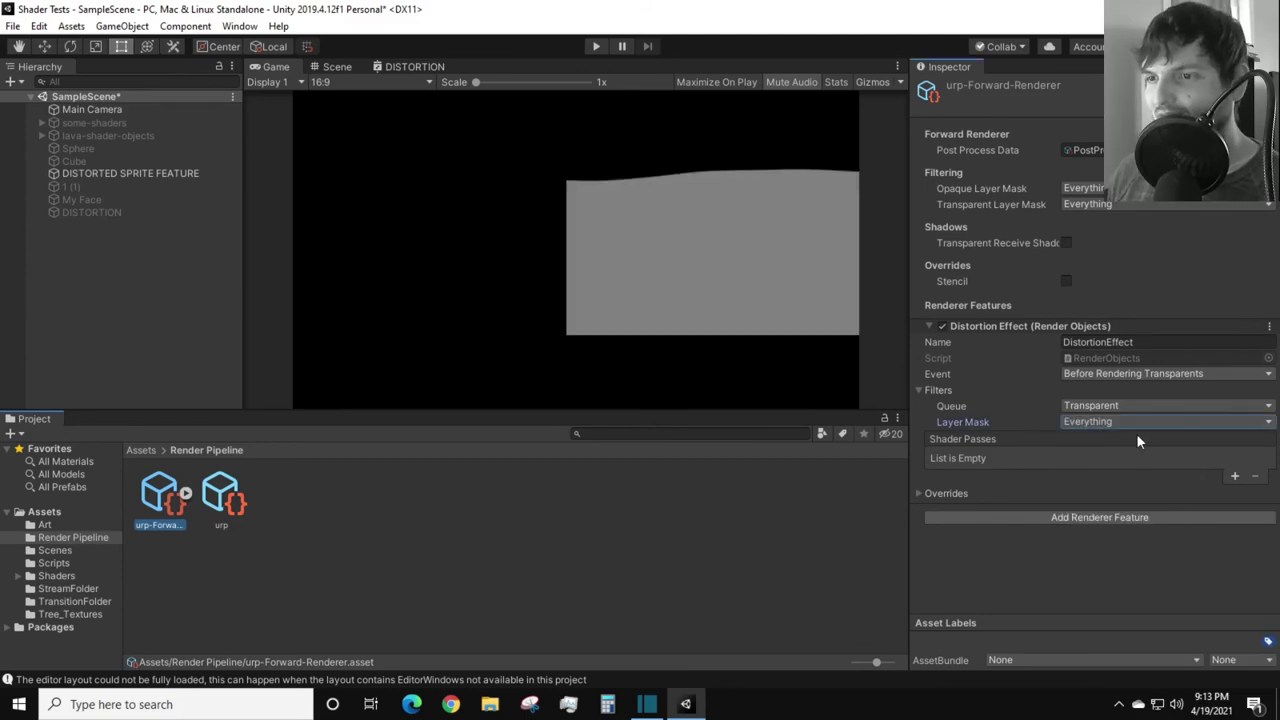
pyautogui.click(1201, 421)
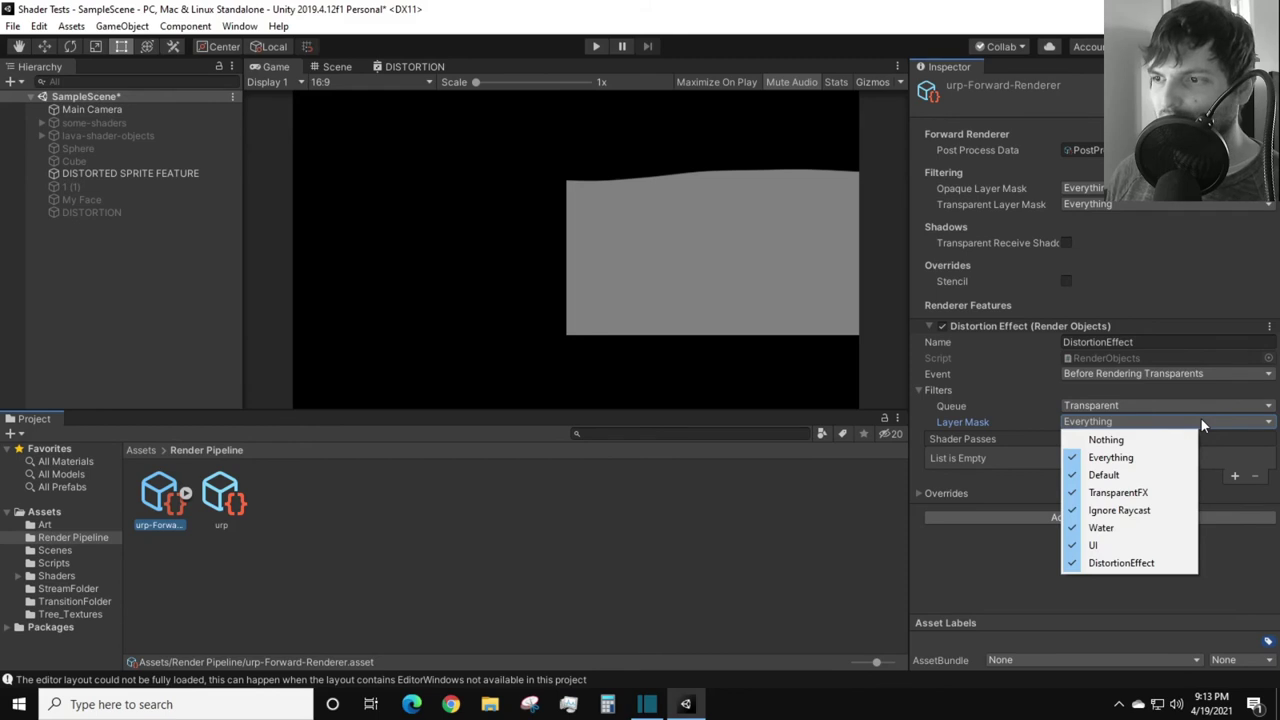
pyautogui.click(1133, 565)
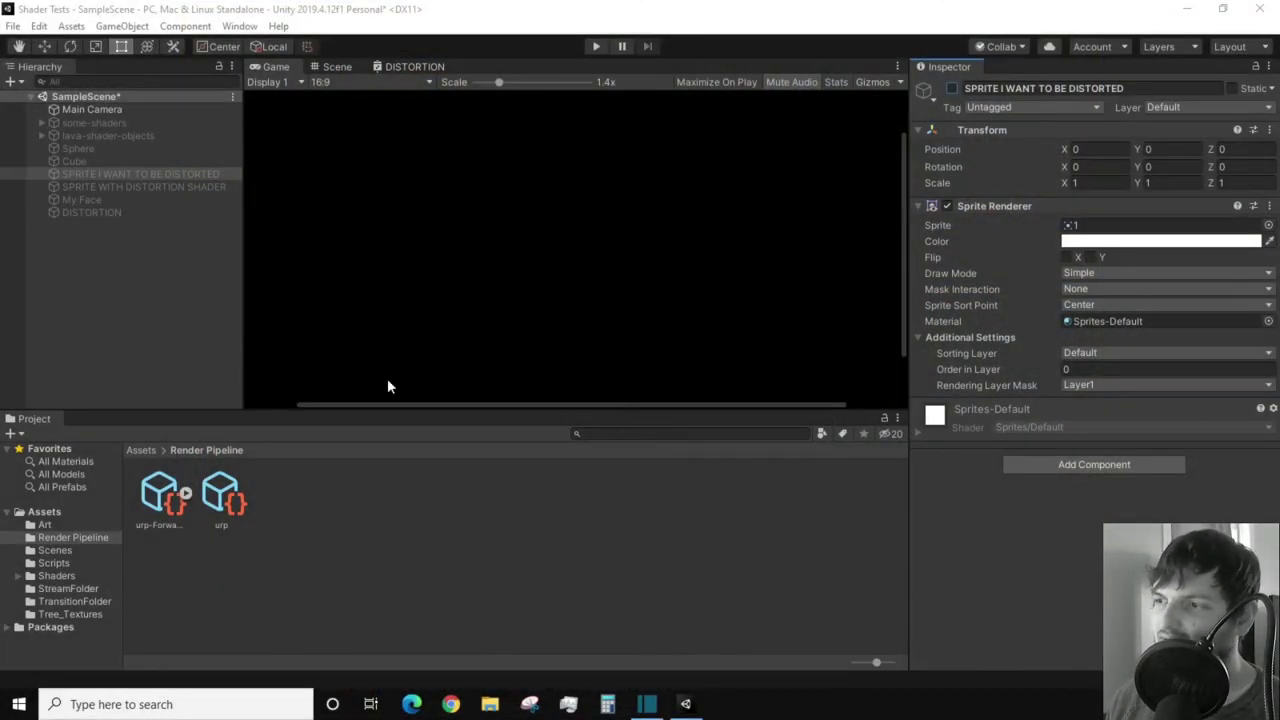
# Activate the SPRITE I WANT TO BE DISTORTED and SPRITE WITH DISTORTION SHADER objects in the scene.
pyautogui.click(168, 174)
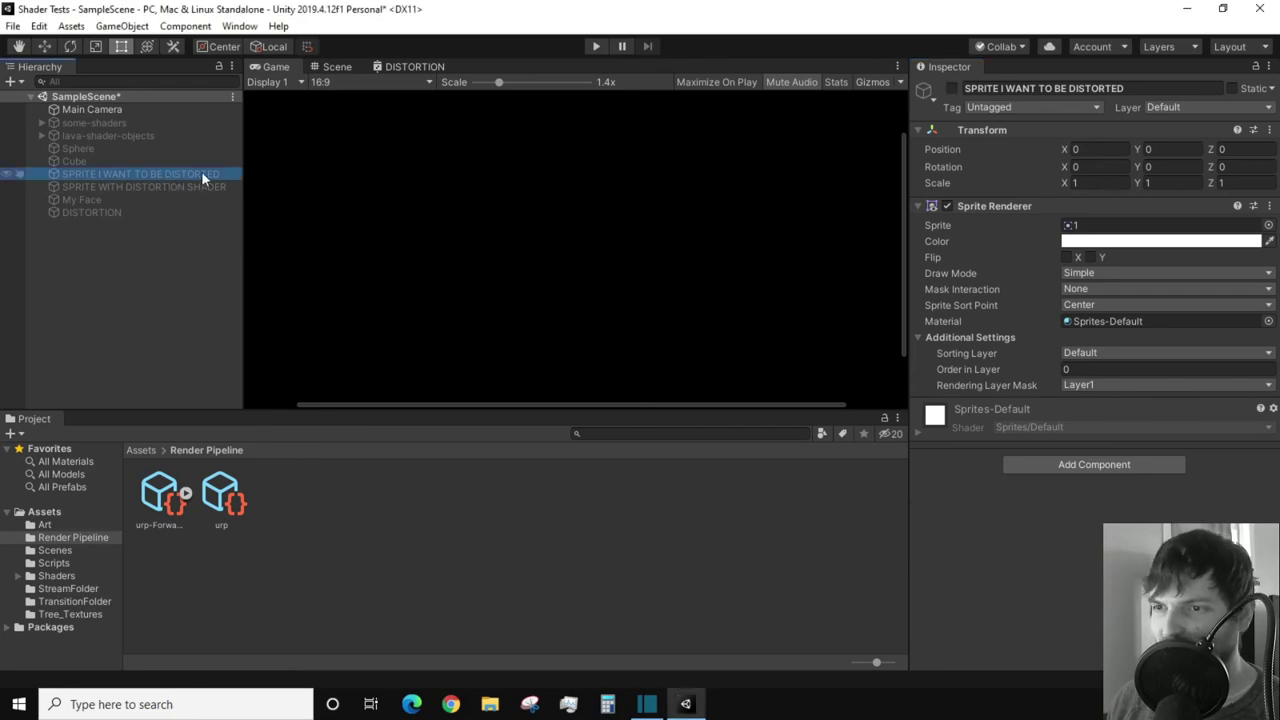
pyautogui.click(952, 89)
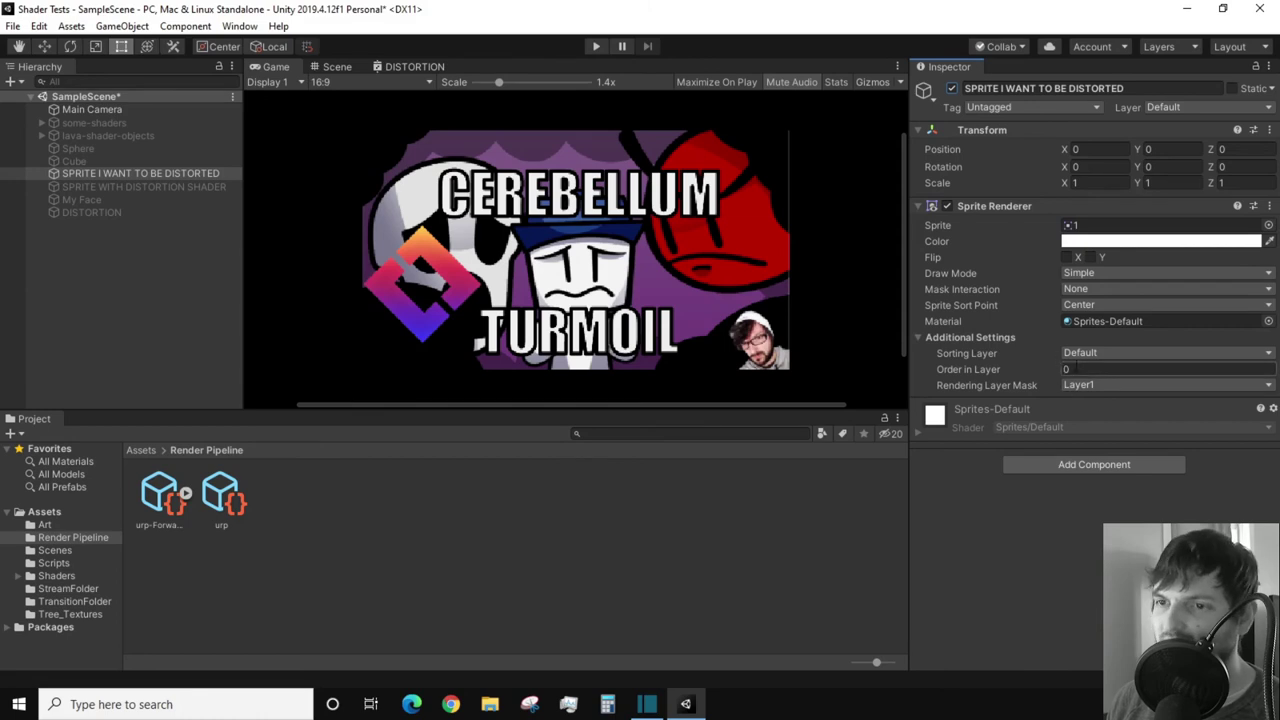
pyautogui.click(180, 186)
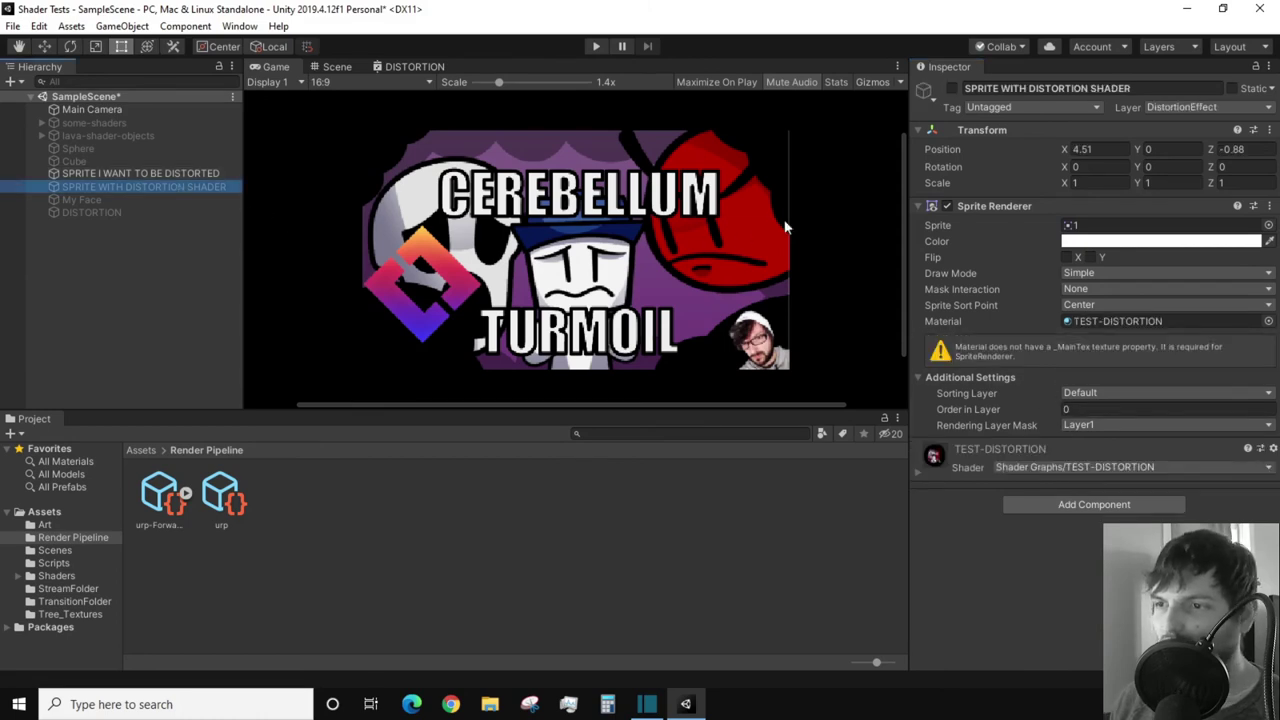
pyautogui.click(950, 89)
pyautogui.click(951, 89)
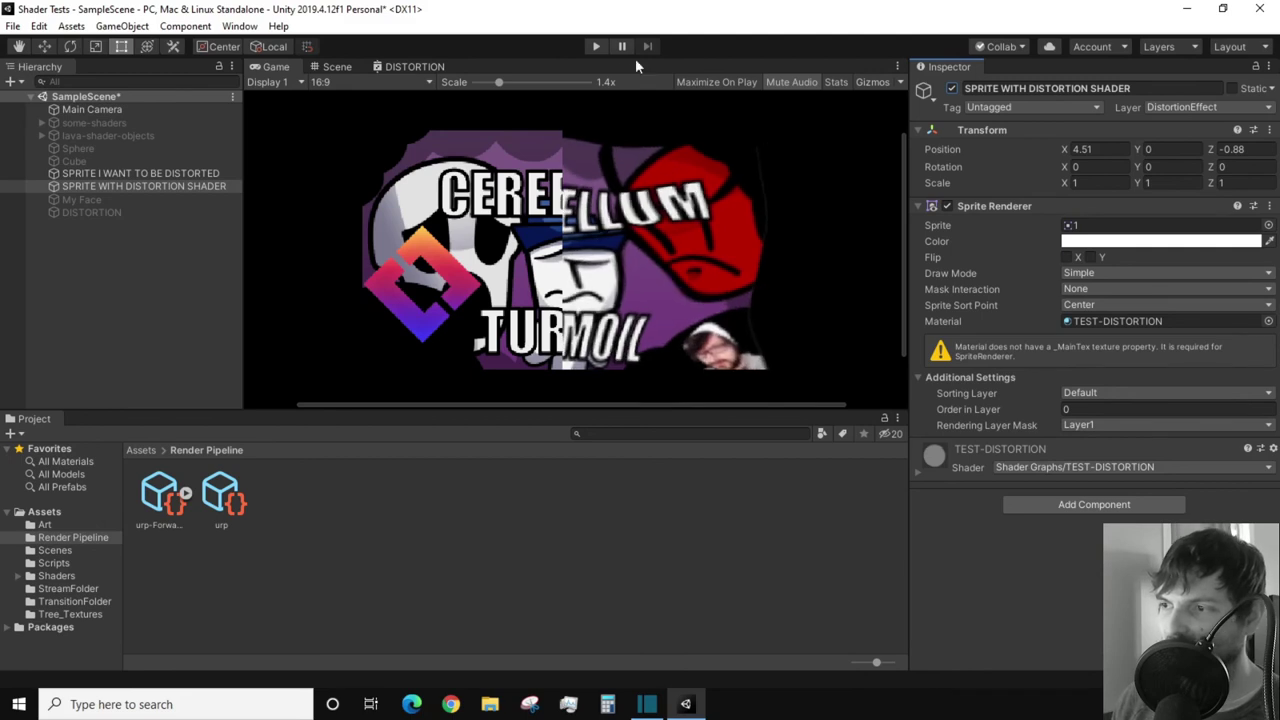
# Run the scene in Play mode and set the Game view scale to 1x.
pyautogui.click(594, 48)
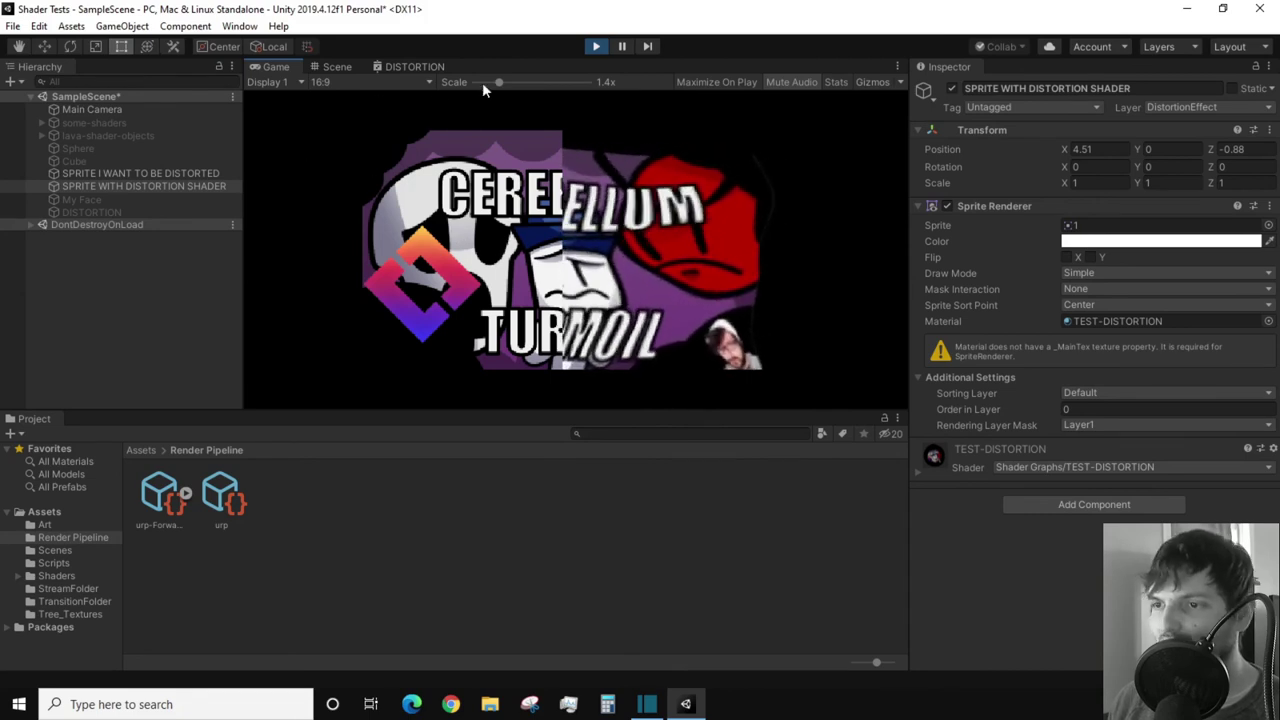
pyautogui.moveTo(497, 82); pyautogui.dragTo(463, 86)
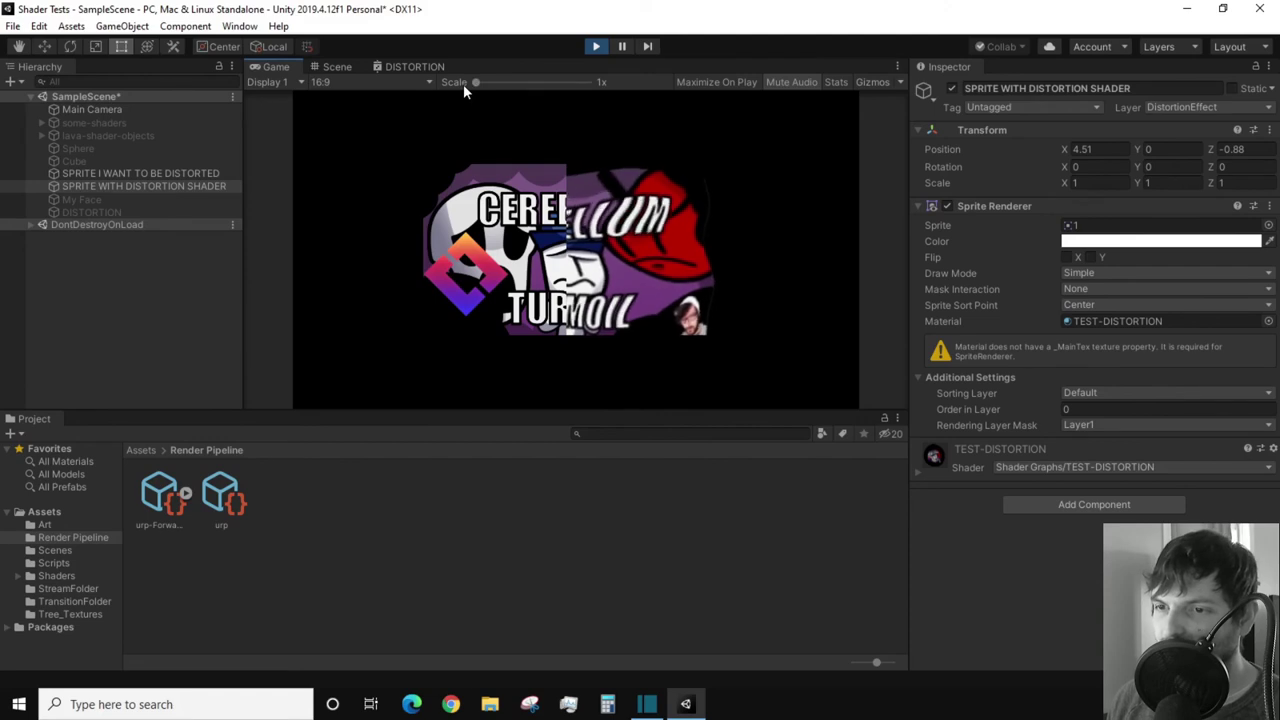
# Examine the two overlapping sprites and their depth offset from an angle in the 3D Scene view.
pyautogui.click(337, 67)
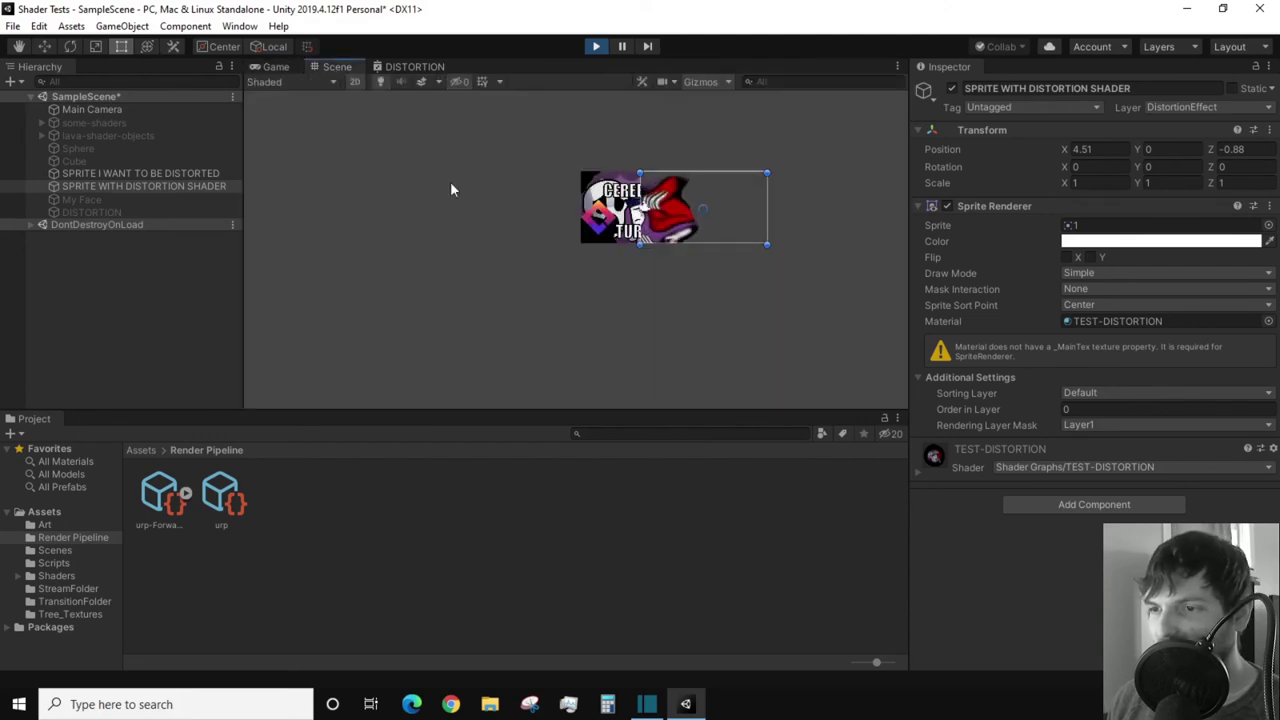
pyautogui.click(355, 81)
pyautogui.moveTo(478, 275); pyautogui.dragTo(692, 267, button='right')
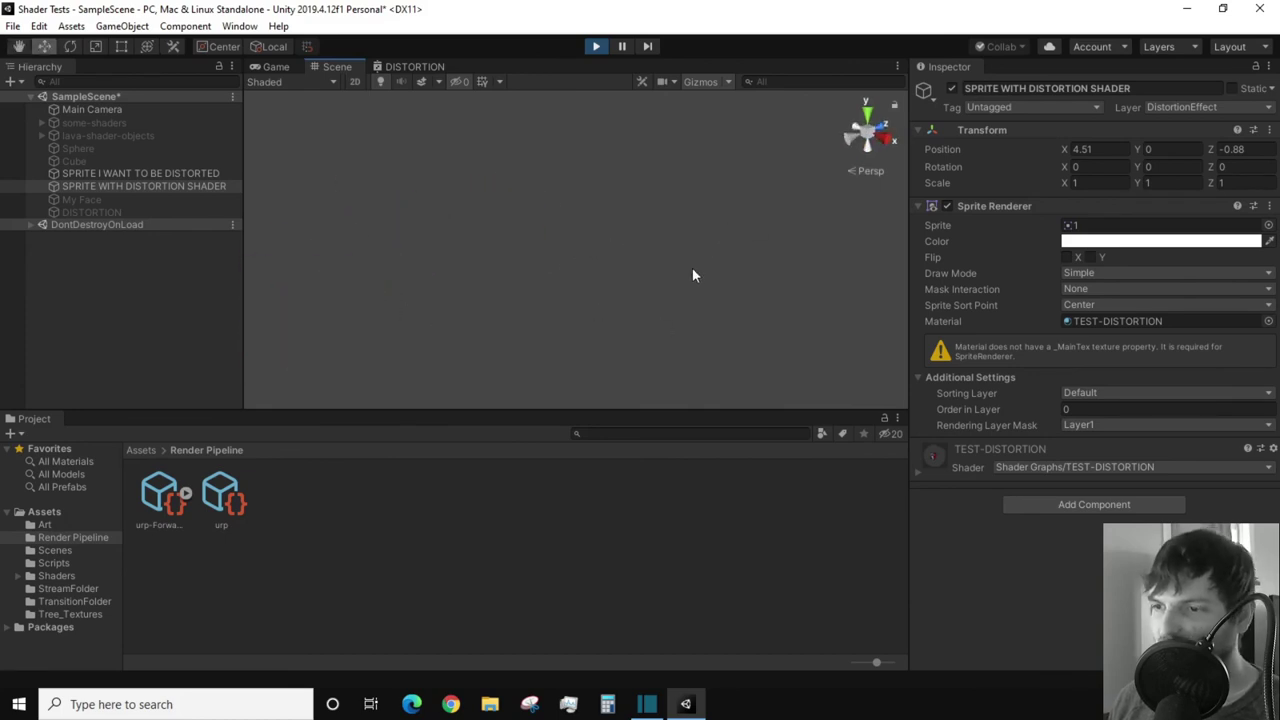
pyautogui.scroll(-6, 692, 265)
pyautogui.scroll(3, 451, 367)
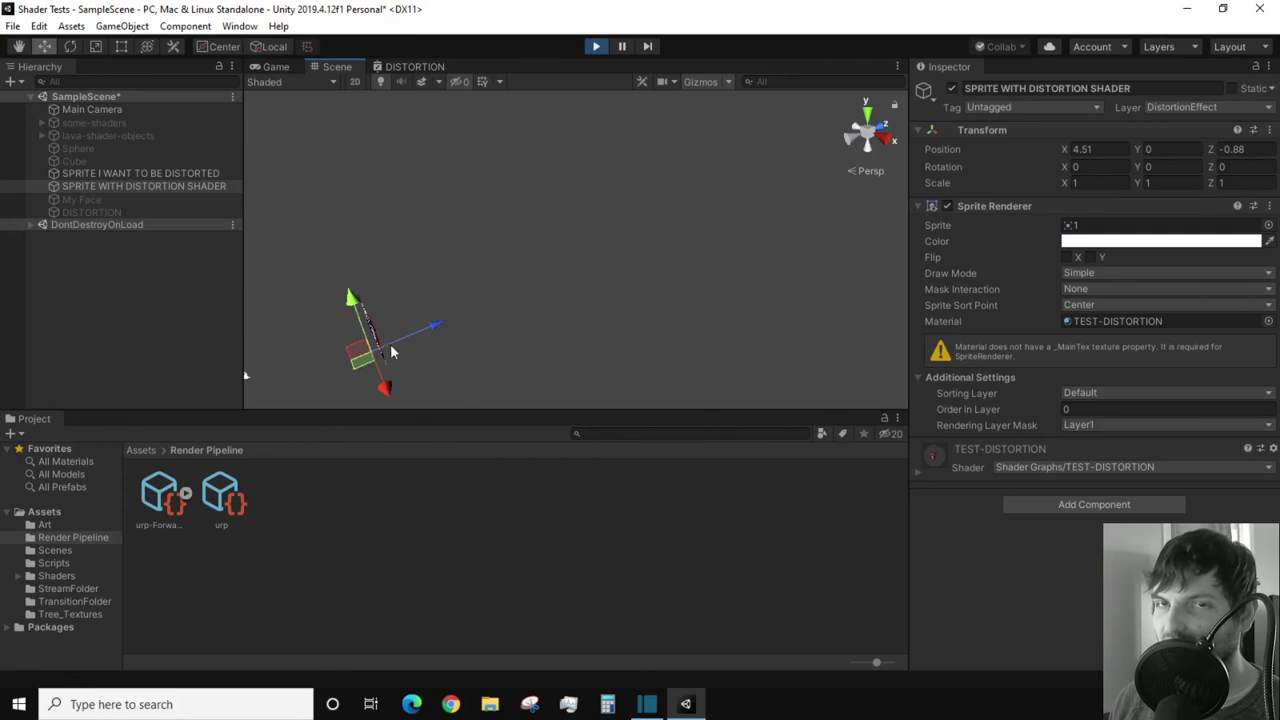
pyautogui.moveTo(451, 367); pyautogui.dragTo(720, 180, button='middle')
pyautogui.moveTo(560, 262)
pyautogui.mouseDown(button='right')
pyautogui.moveTo(530, 265)
pyautogui.moveTo(590, 258)
pyautogui.moveTo(507, 259)
pyautogui.moveTo(491, 277)
pyautogui.moveTo(546, 280)
pyautogui.mouseUp(button='right')
pyautogui.moveTo(497, 449); pyautogui.dragTo(574, 230, button='right')
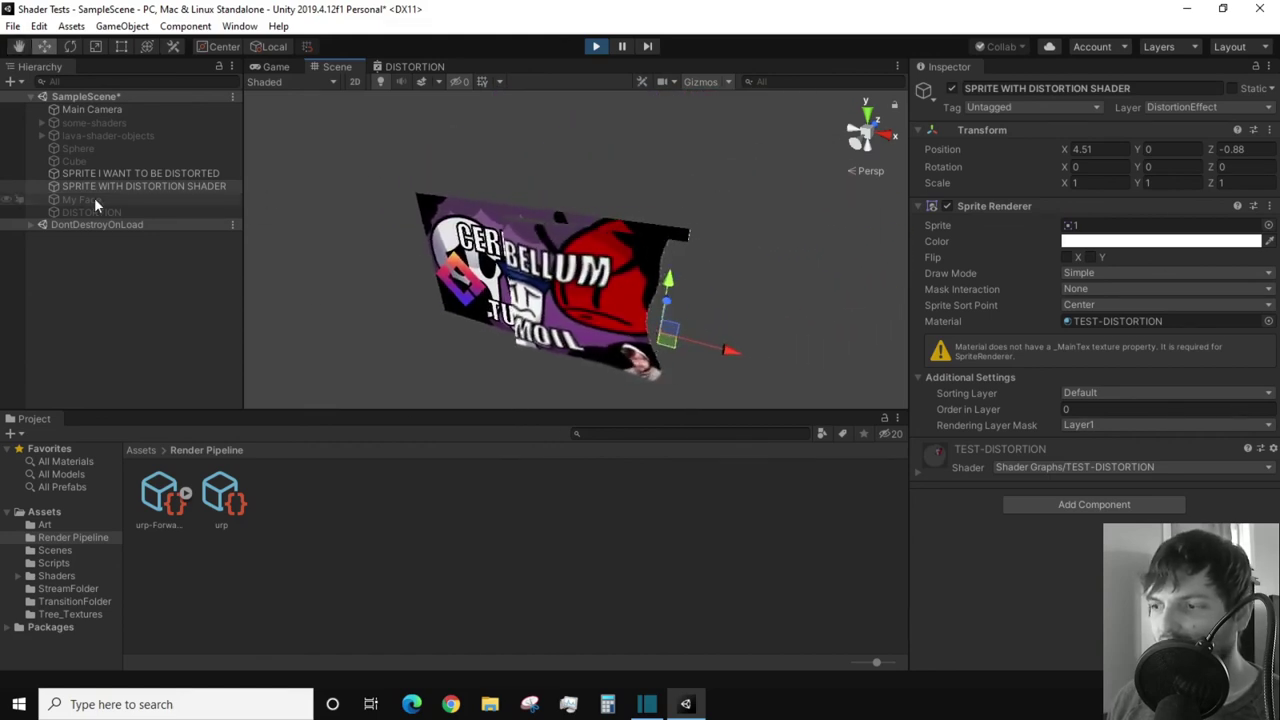
# Set the Z position of SPRITE WITH DISTORTION SHADER to 0 and deselect it.
pyautogui.click(148, 172)
pyautogui.click(157, 186)
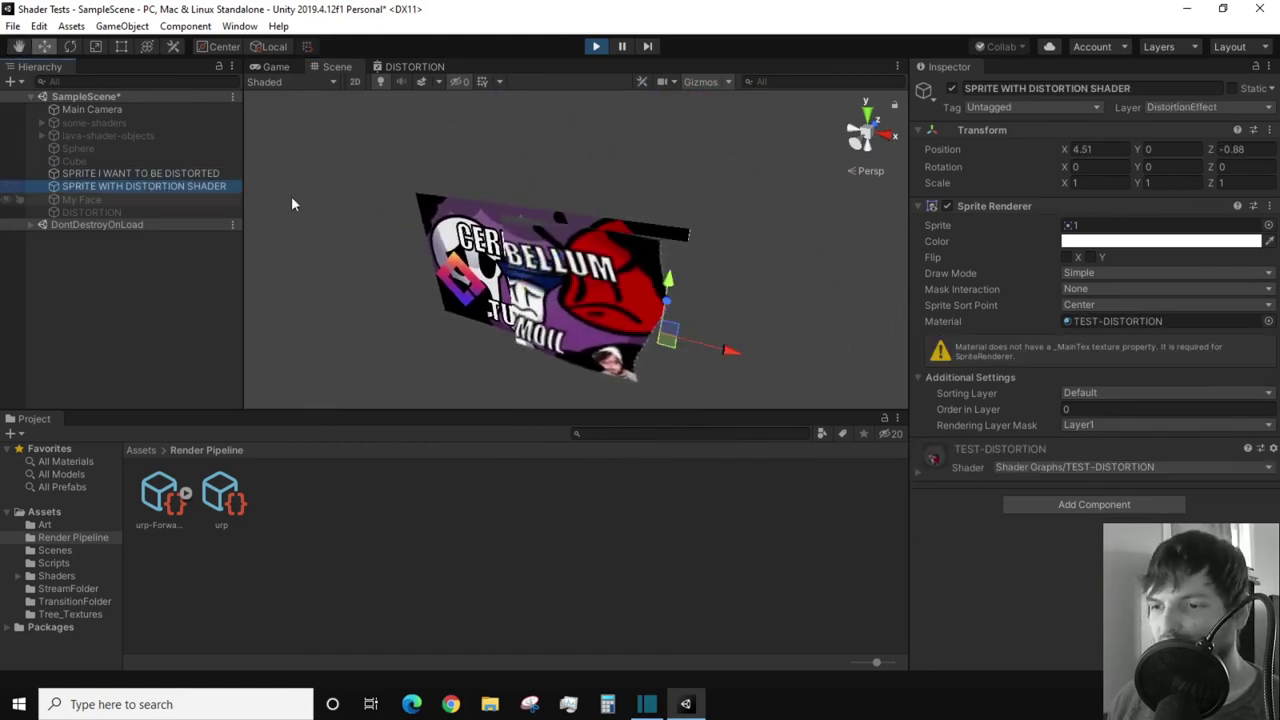
pyautogui.click(1240, 149)
pyautogui.write('0')
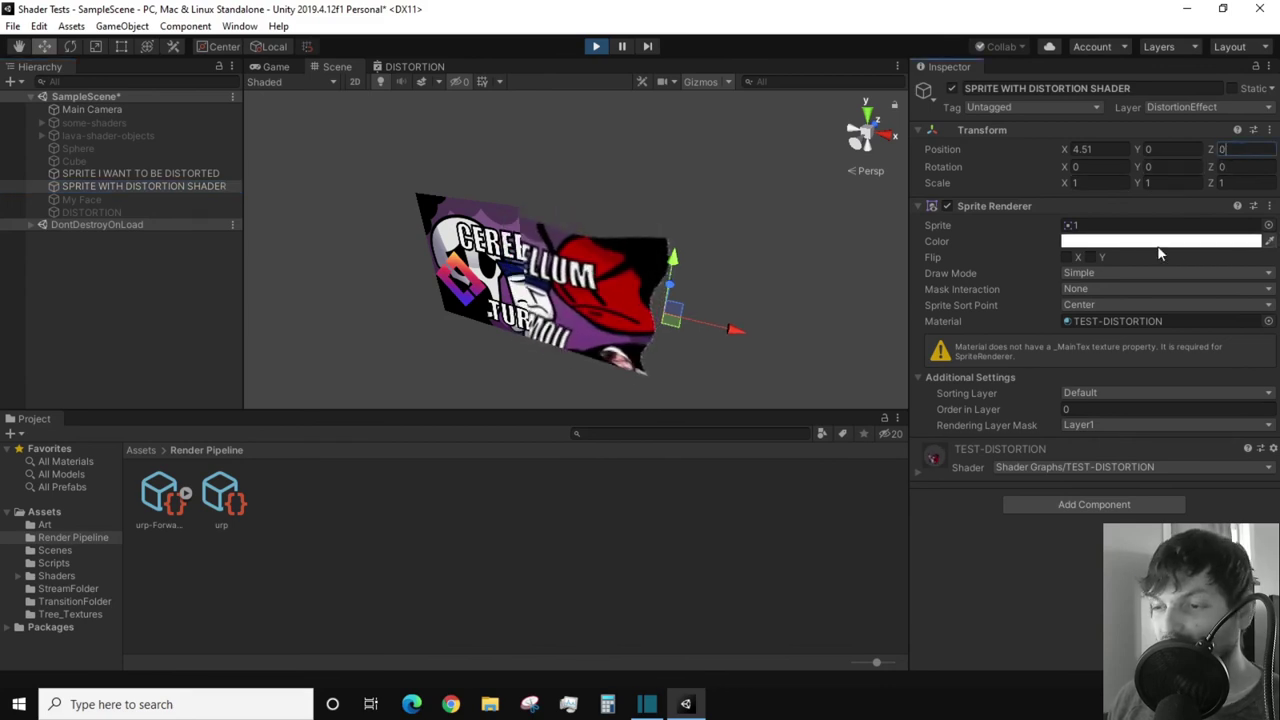
pyautogui.click(622, 173)
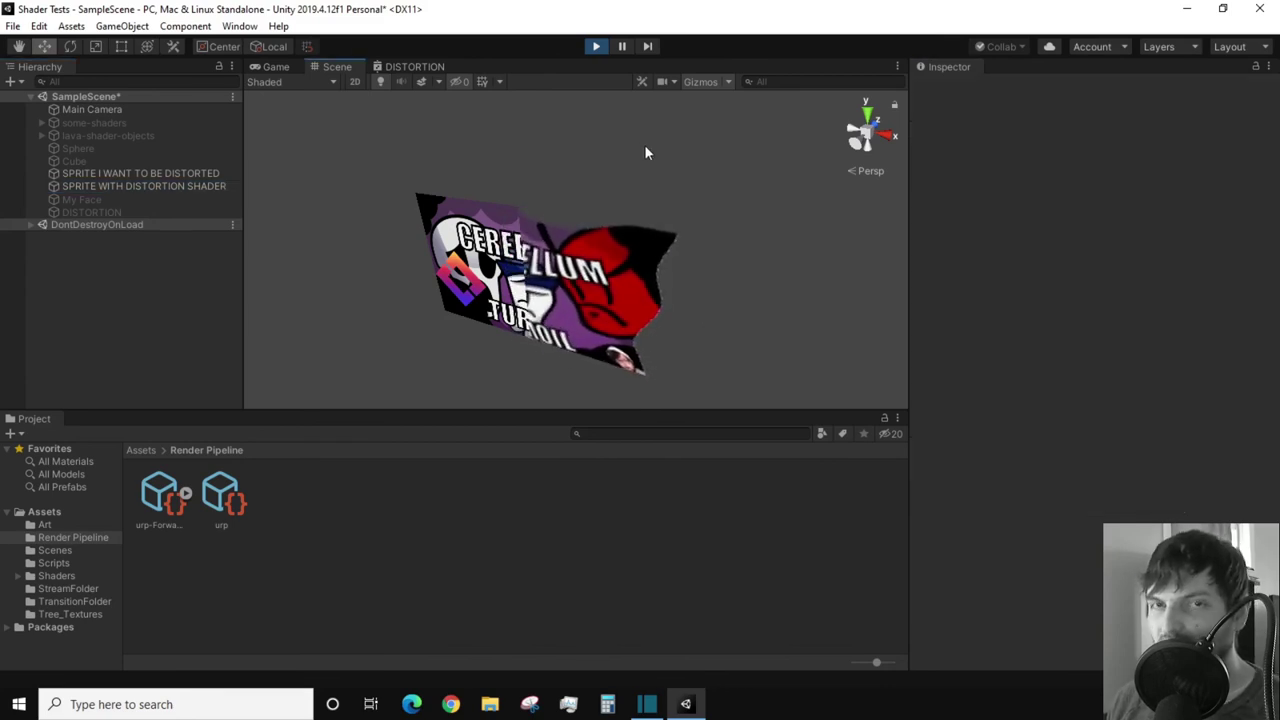
# Compare the Transform settings of the distortion shader sprite and the sprite behind it.
pyautogui.click(168, 185)
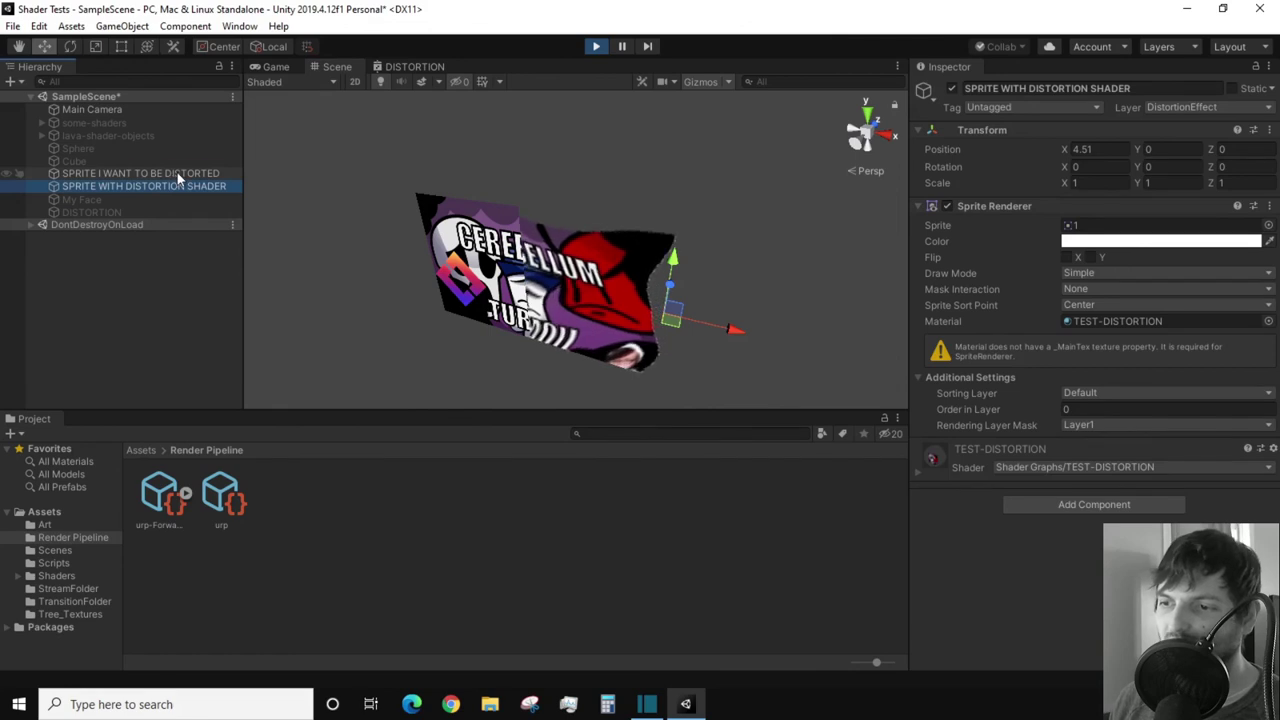
pyautogui.click(177, 173)
pyautogui.click(170, 187)
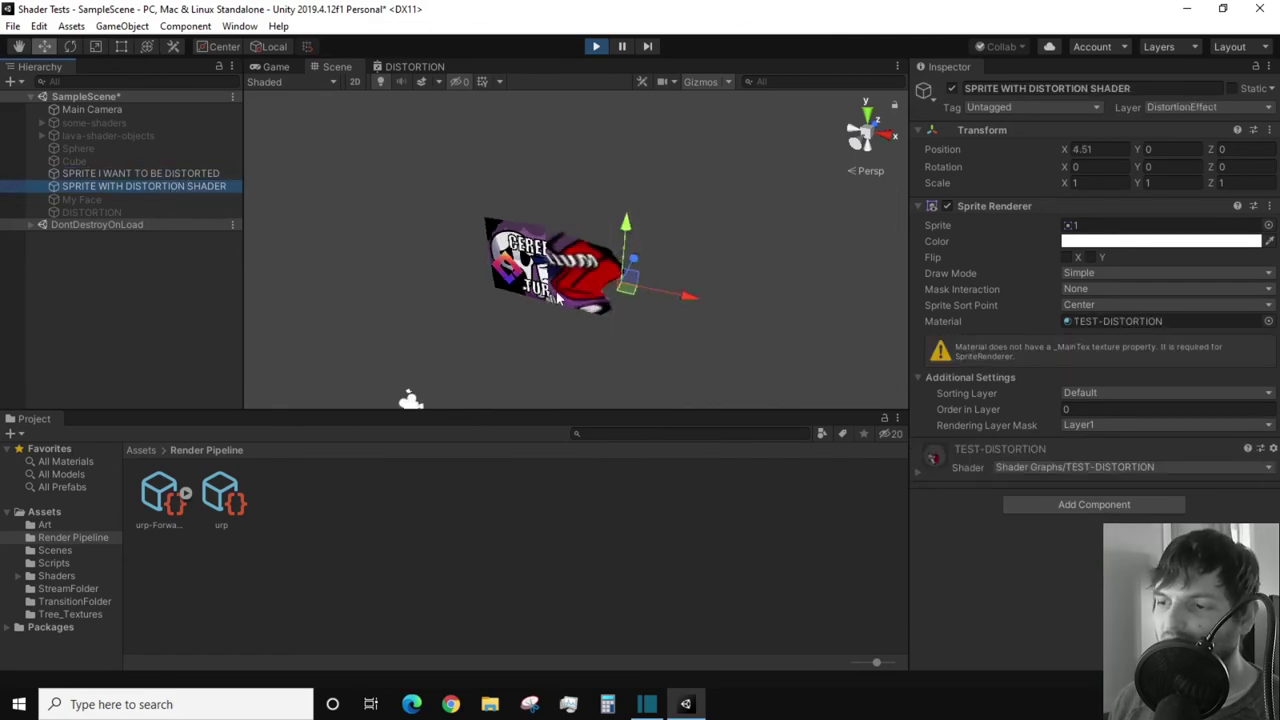